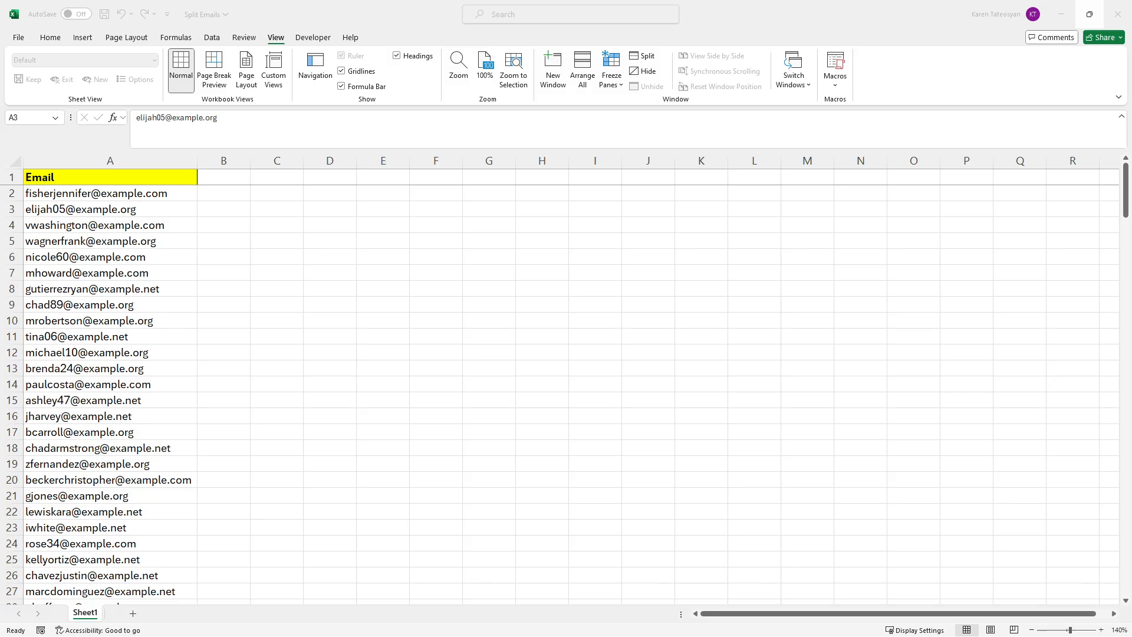
Step: Focus the Excel window and switch the ribbon to the Data tab
{"action": "left_click", "coordinate": [426, 320]}
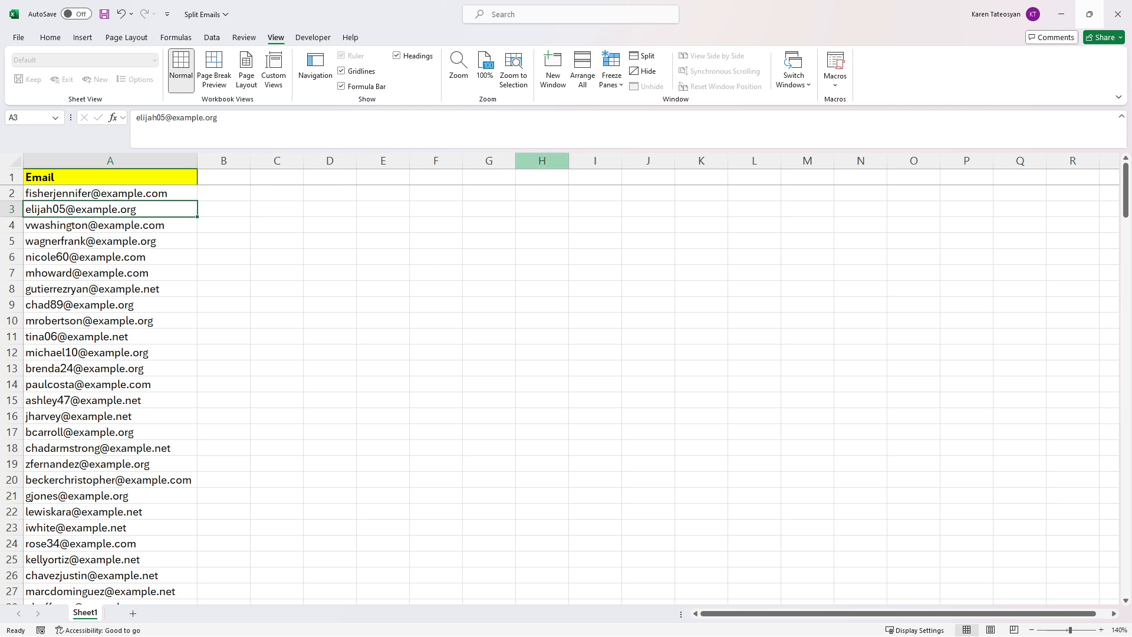
{"action": "left_click", "coordinate": [211, 39]}
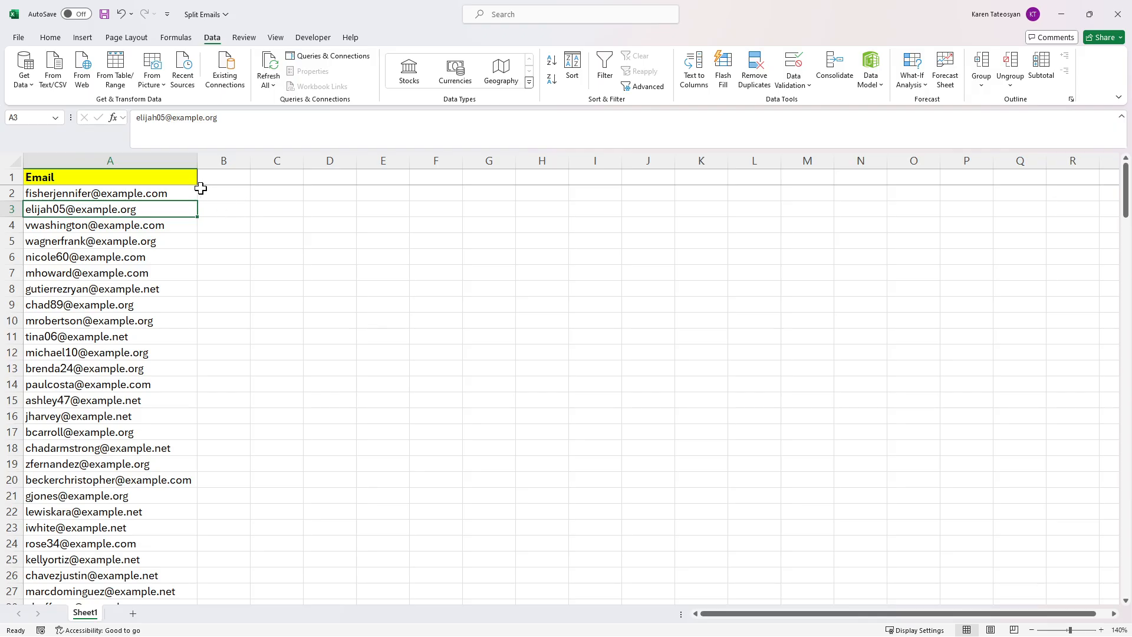
{"action": "left_click", "coordinate": [225, 192]}
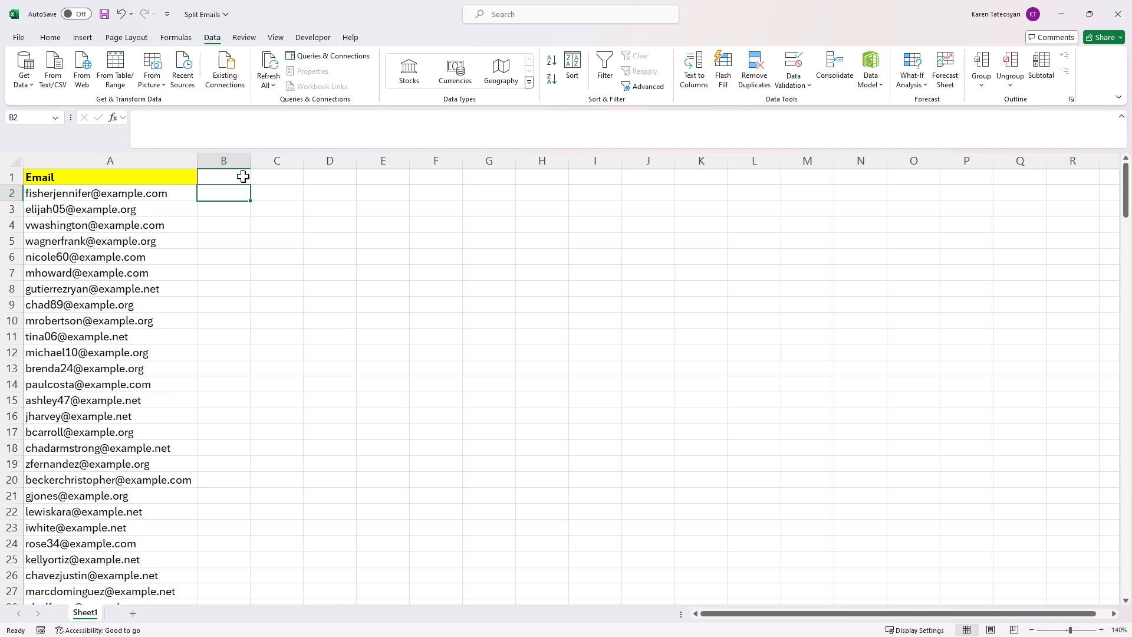
{"action": "type", "text": "="}
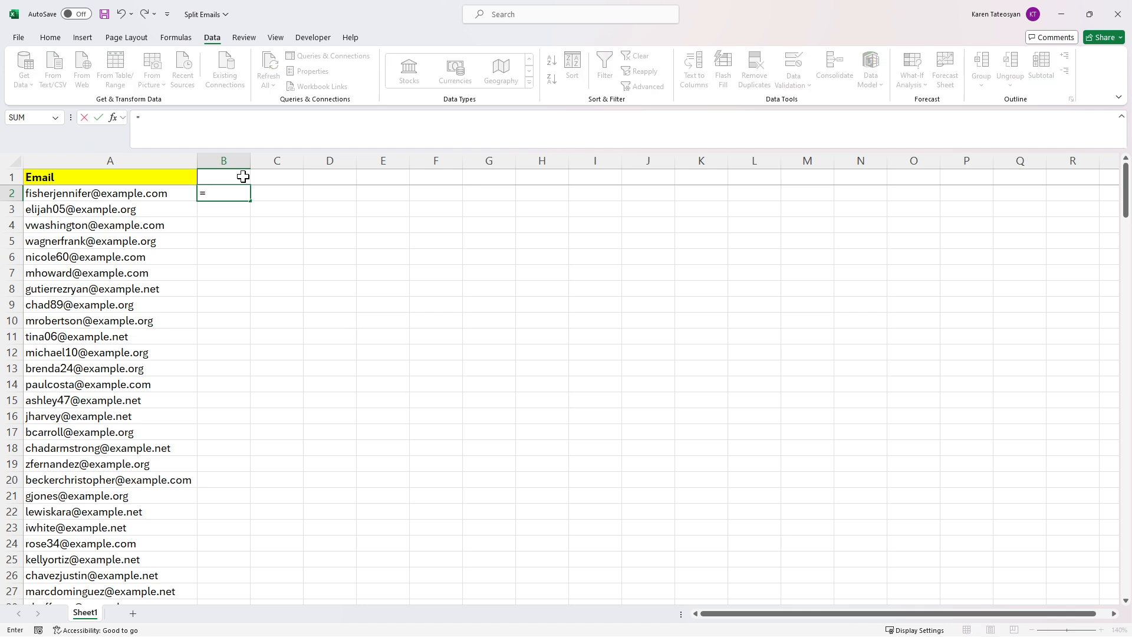
{"action": "type", "text": "tex"}
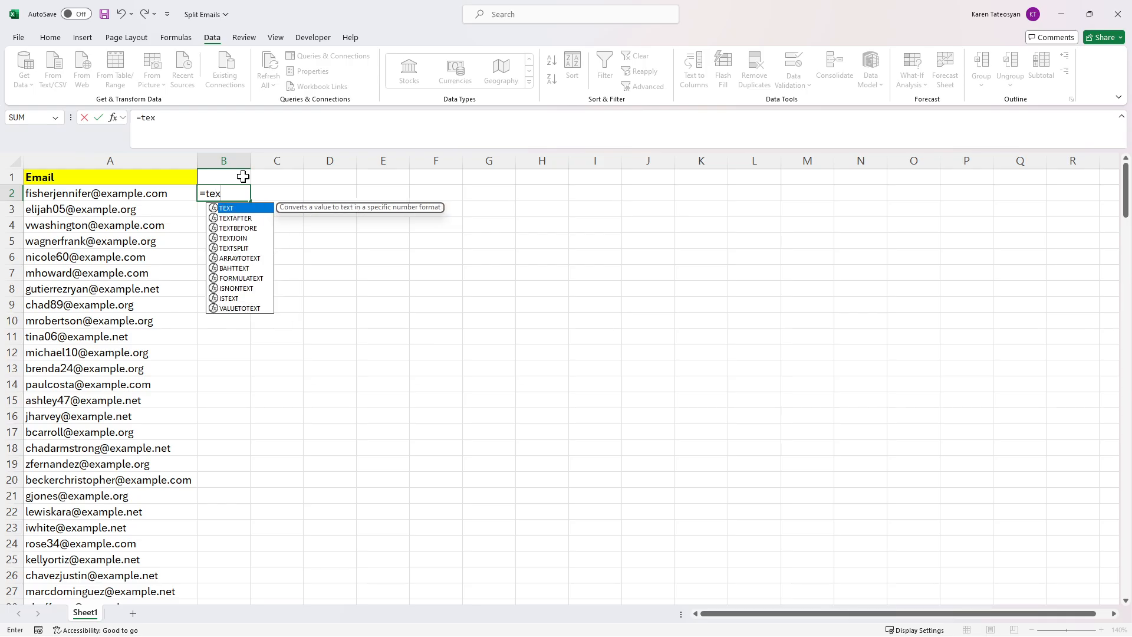
{"action": "key", "text": "Down"}
{"action": "key", "text": "Down"}
{"action": "key", "text": "Tab"}
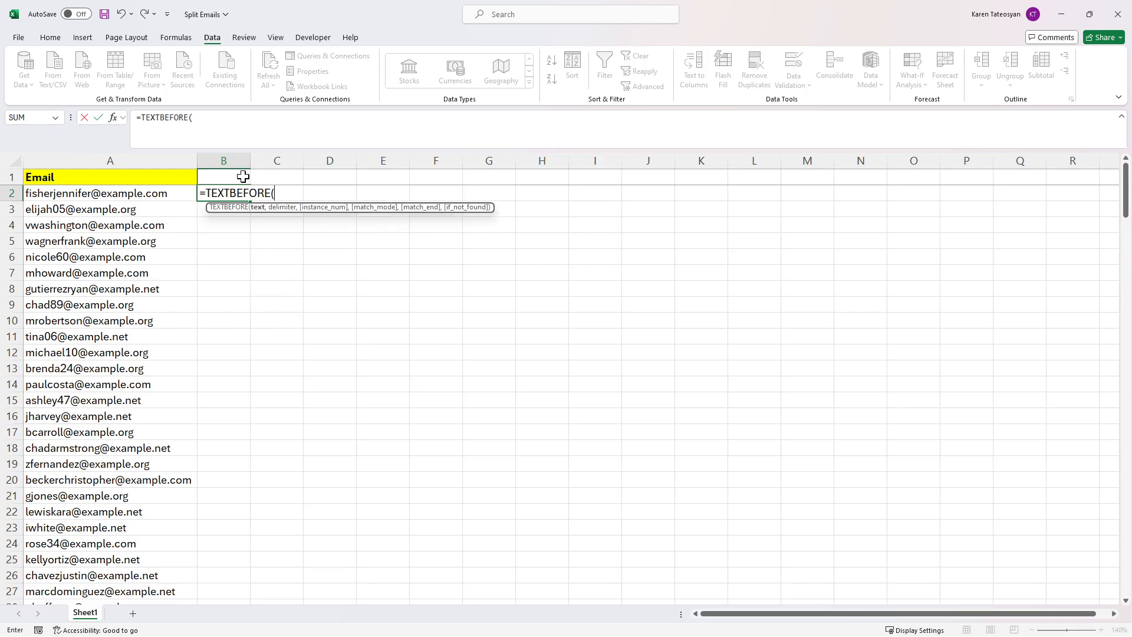
{"action": "type", "text": "a"}
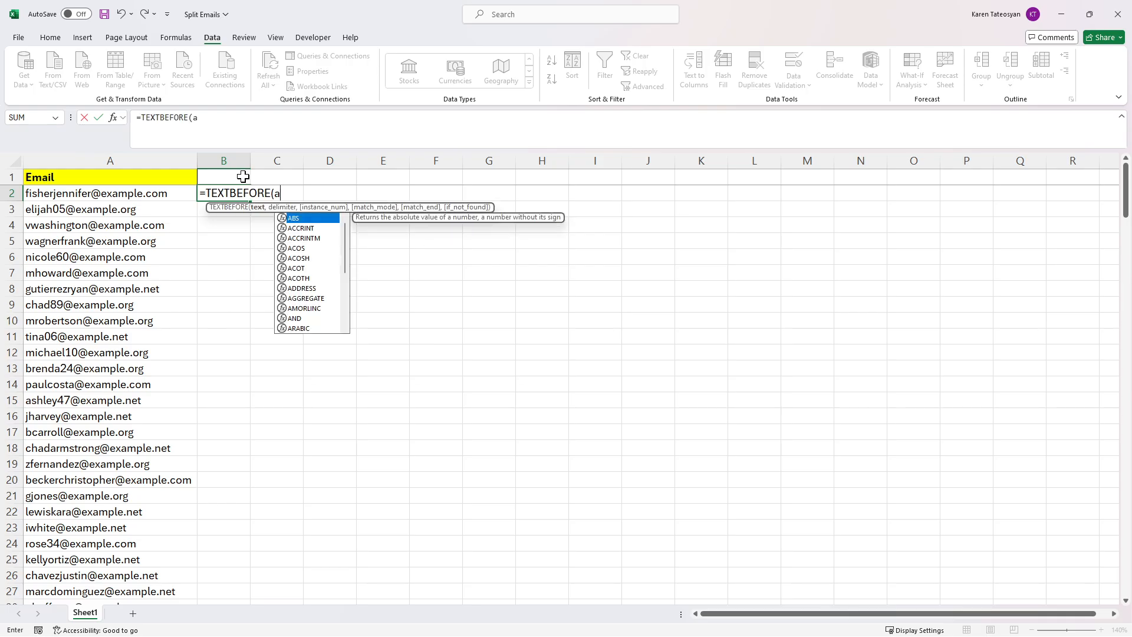
{"action": "type", "text": "2,\""}
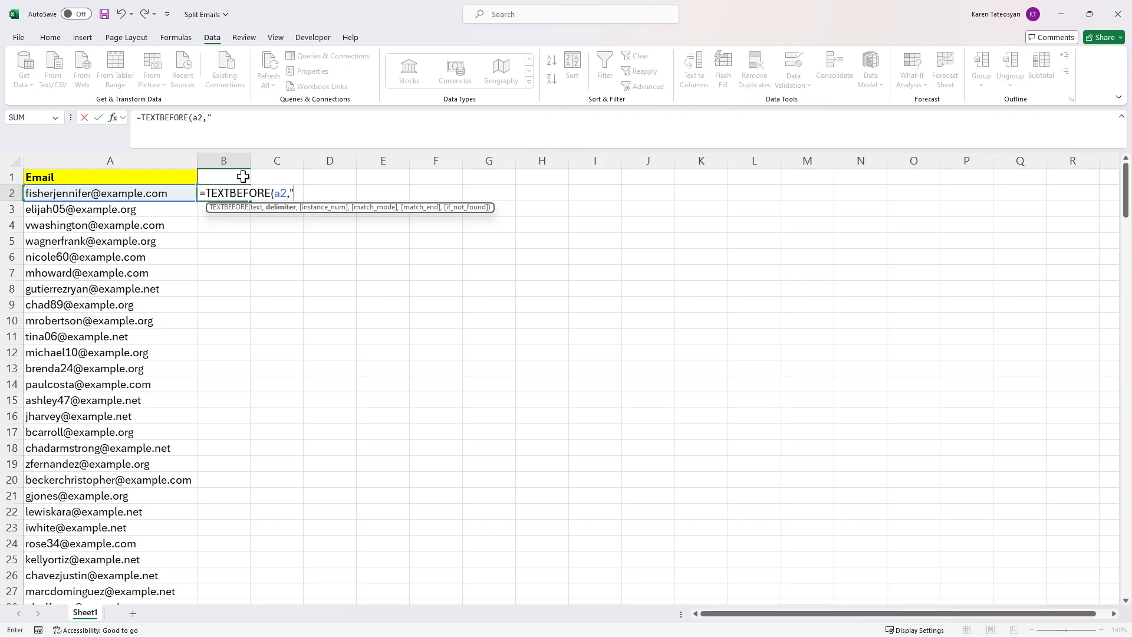
{"action": "type", "text": "@\")"}
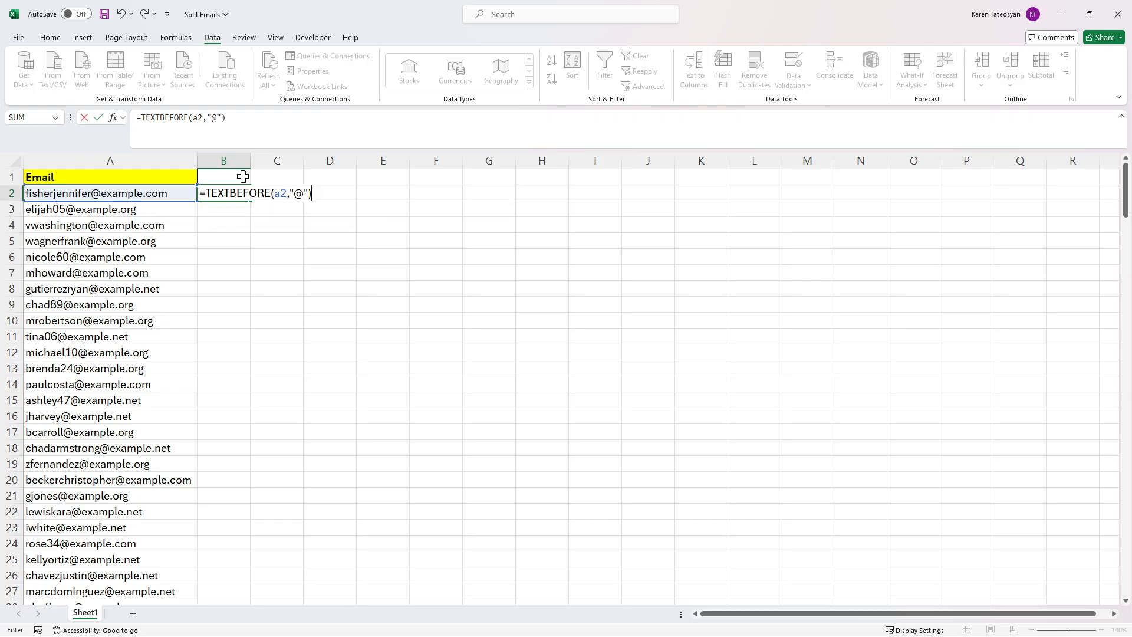
{"action": "key", "text": "Return"}
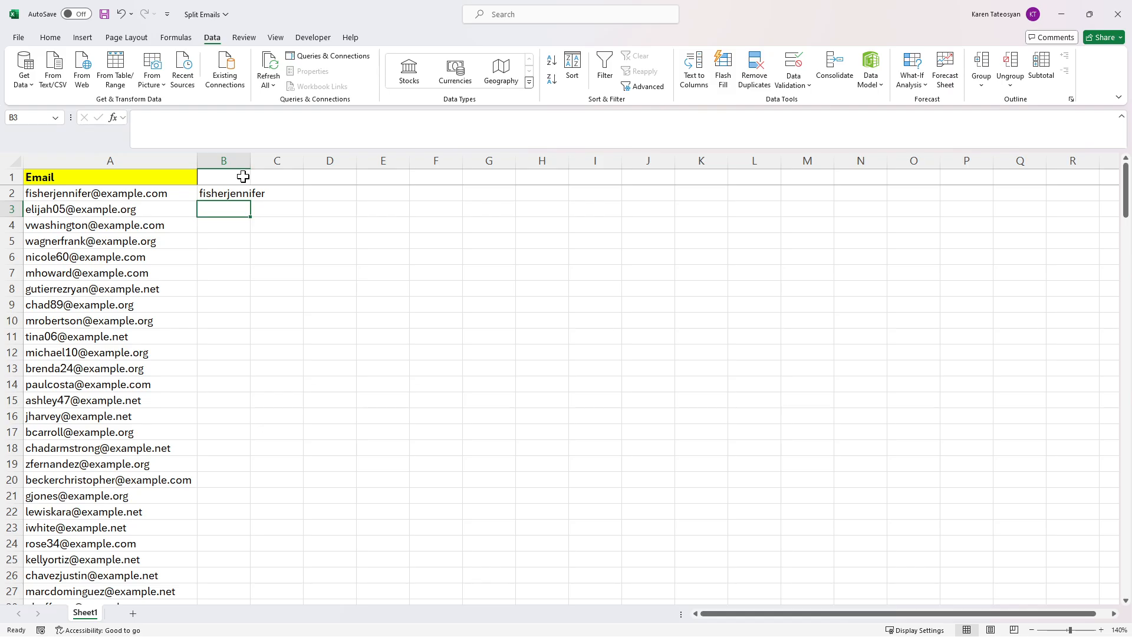
Step: Autofit column B and give it the header TEXTBEFORE in B1
{"action": "double_click", "coordinate": [250, 161]}
{"action": "left_click", "coordinate": [245, 178]}
{"action": "type", "text": "TEXTB"}
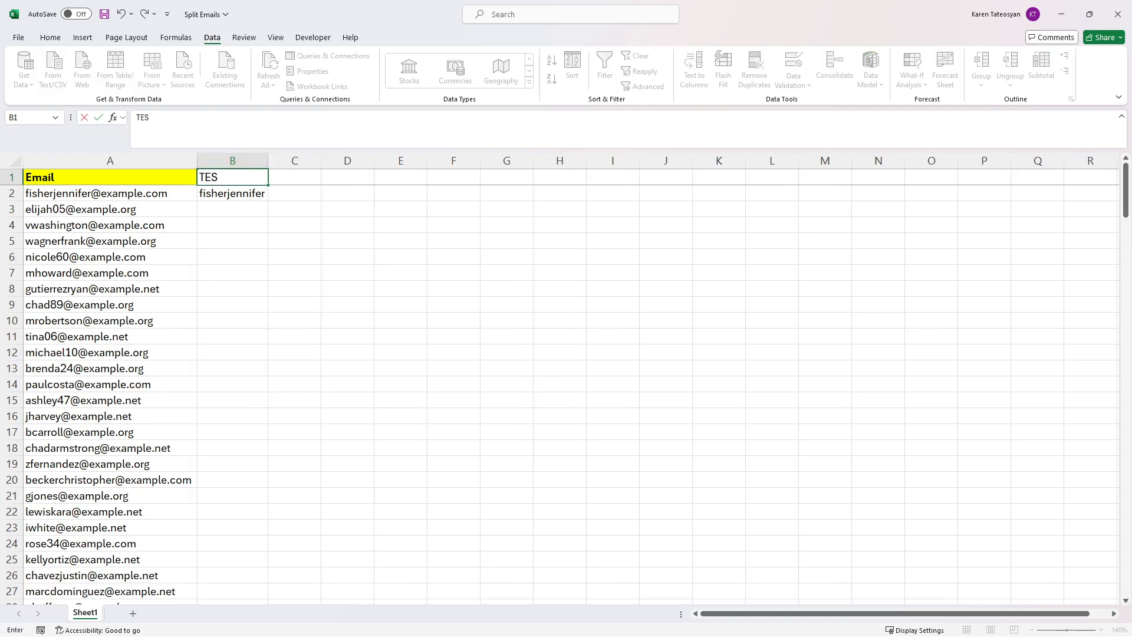
{"action": "type", "text": "EFORE"}
{"action": "key", "text": "Tab"}
Step: Enter =TEXTAFTER(A2,"@") in C2 to return the domain example.com
{"action": "left_click", "coordinate": [286, 194]}
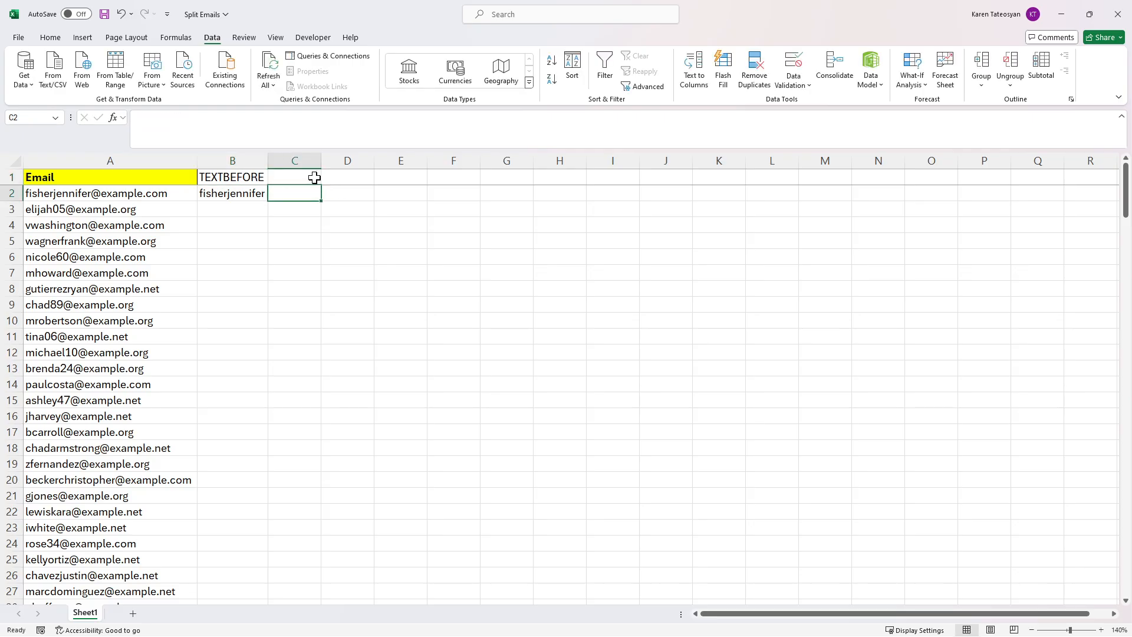
{"action": "type", "text": "=text"}
{"action": "key", "text": "Down"}
{"action": "key", "text": "Tab"}
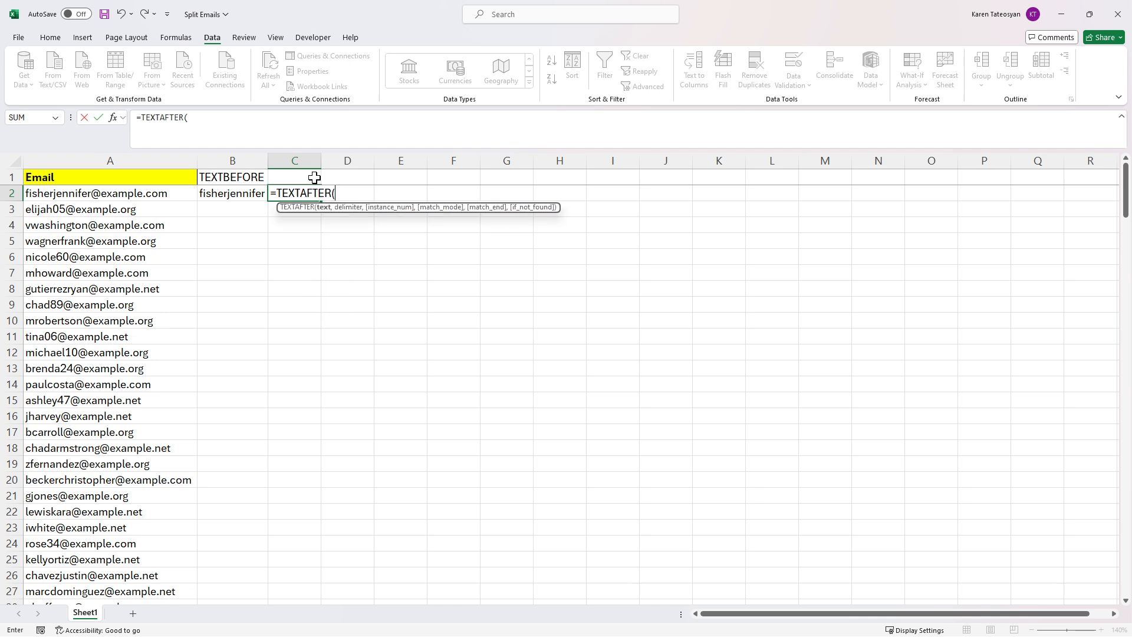
{"action": "type", "text": "a2"}
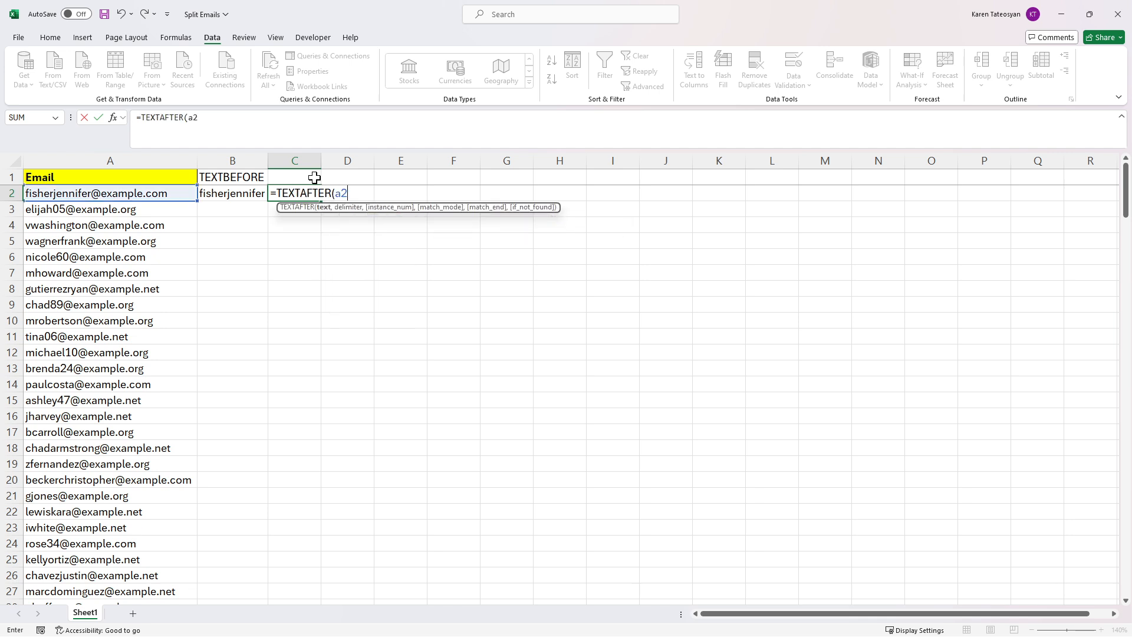
{"action": "type", "text": ",\"@\")"}
{"action": "key", "text": "Return"}
{"action": "key", "text": "Up"}
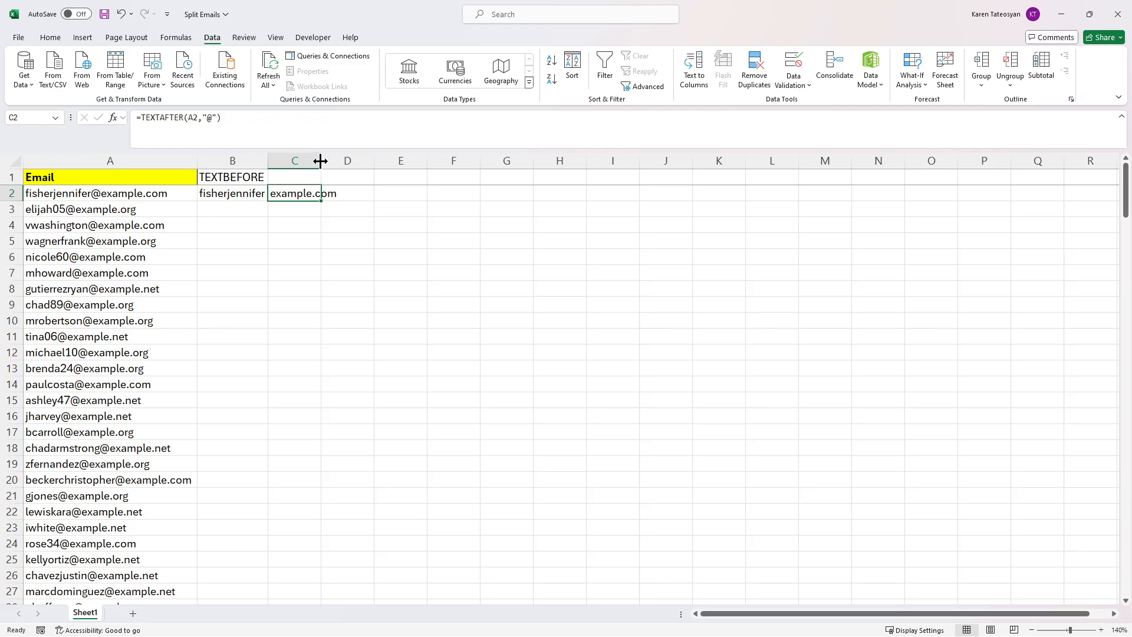
Step: Autofit column C and give it the header TEXTAFTER in C1
{"action": "double_click", "coordinate": [320, 160]}
{"action": "left_click", "coordinate": [322, 177]}
{"action": "type", "text": "T"}
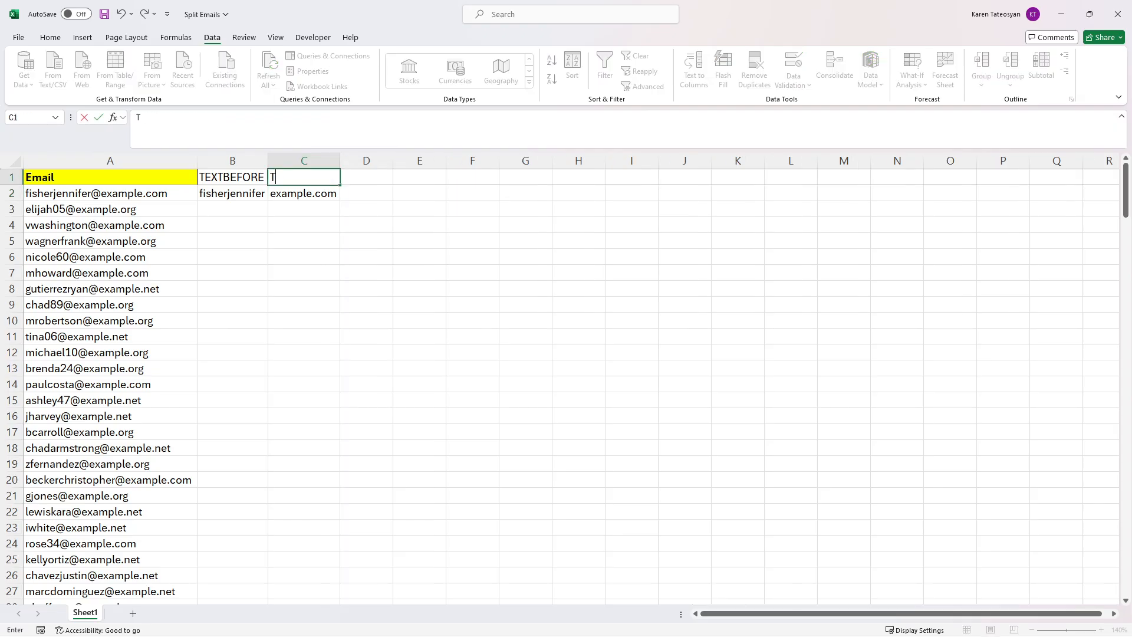
{"action": "type", "text": "EXTAFTER"}
{"action": "key", "text": "Tab"}
{"action": "key", "text": "Down"}
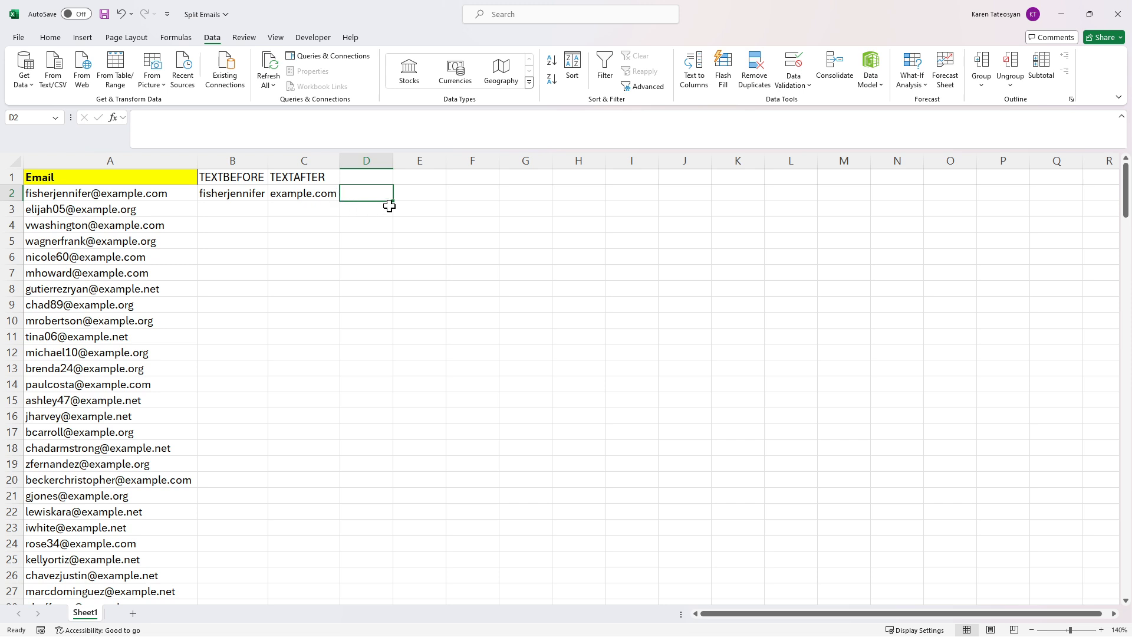
Step: Enter =TEXTSPLIT(A2,"@") in D2 and preview its array result with F9
{"action": "type", "text": "="}
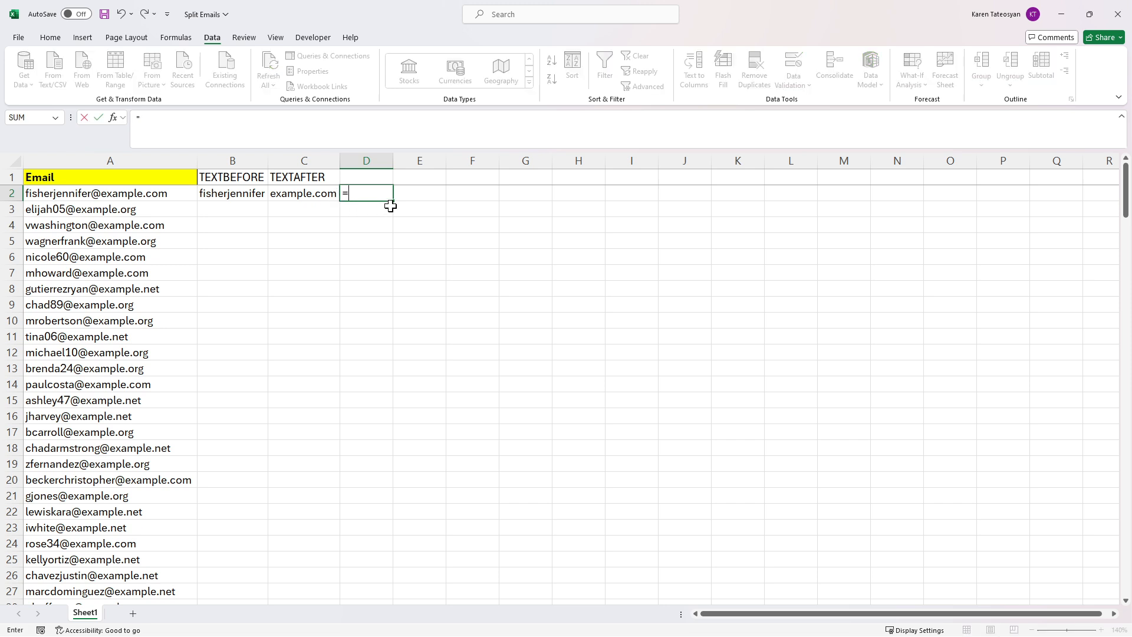
{"action": "type", "text": "text"}
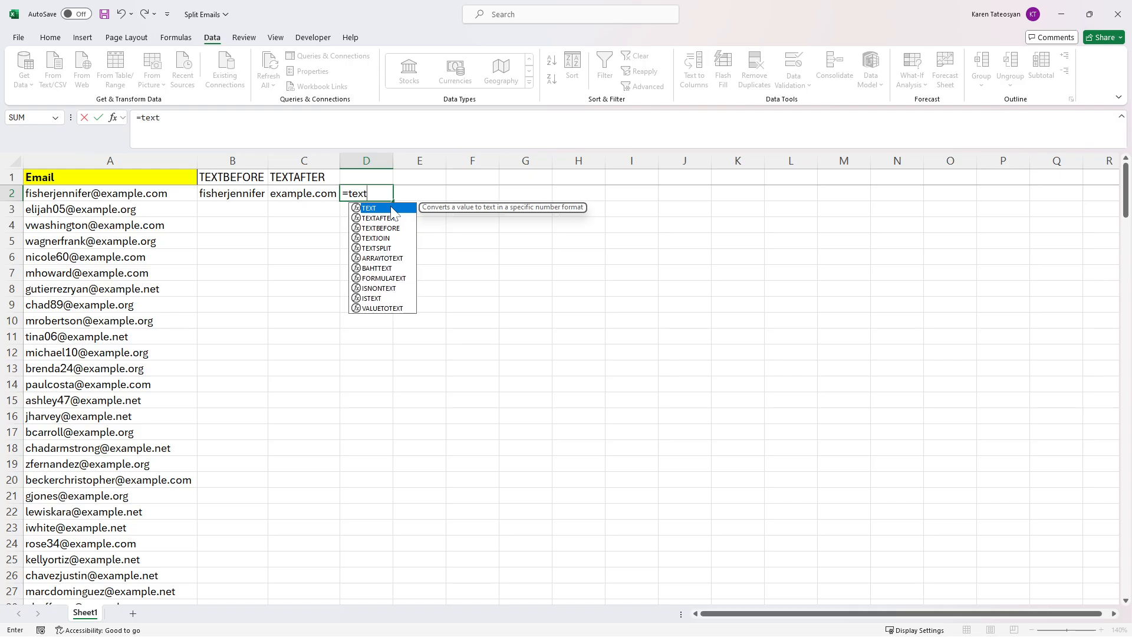
{"action": "key", "text": "Down"}
{"action": "key", "text": "Down"}
{"action": "key", "text": "Down"}
{"action": "key", "text": "Down"}
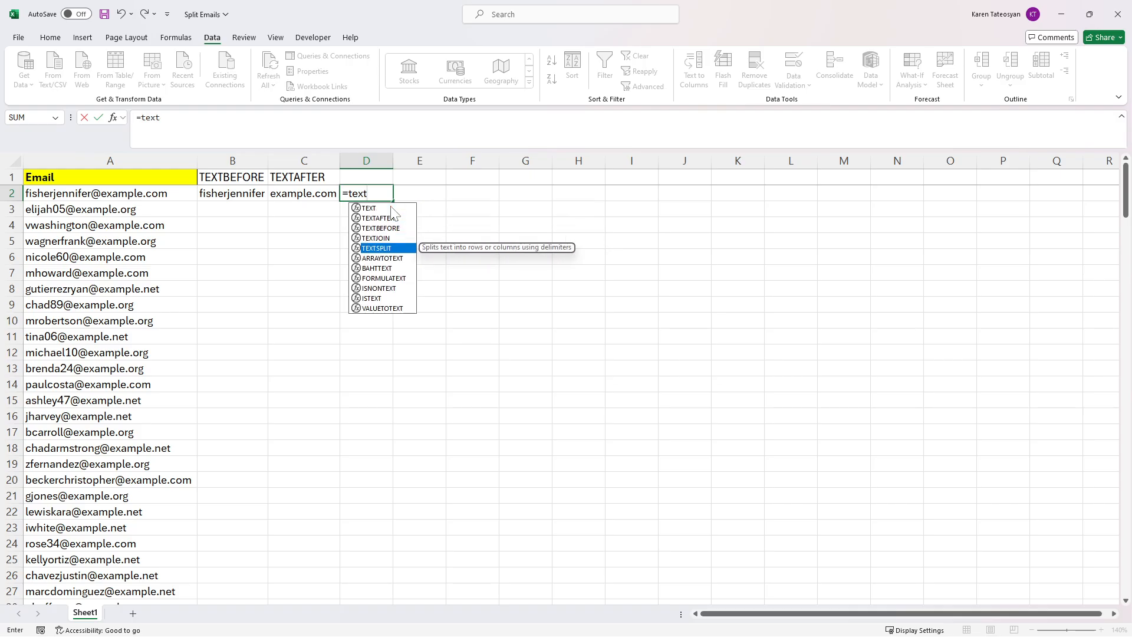
{"action": "key", "text": "Tab"}
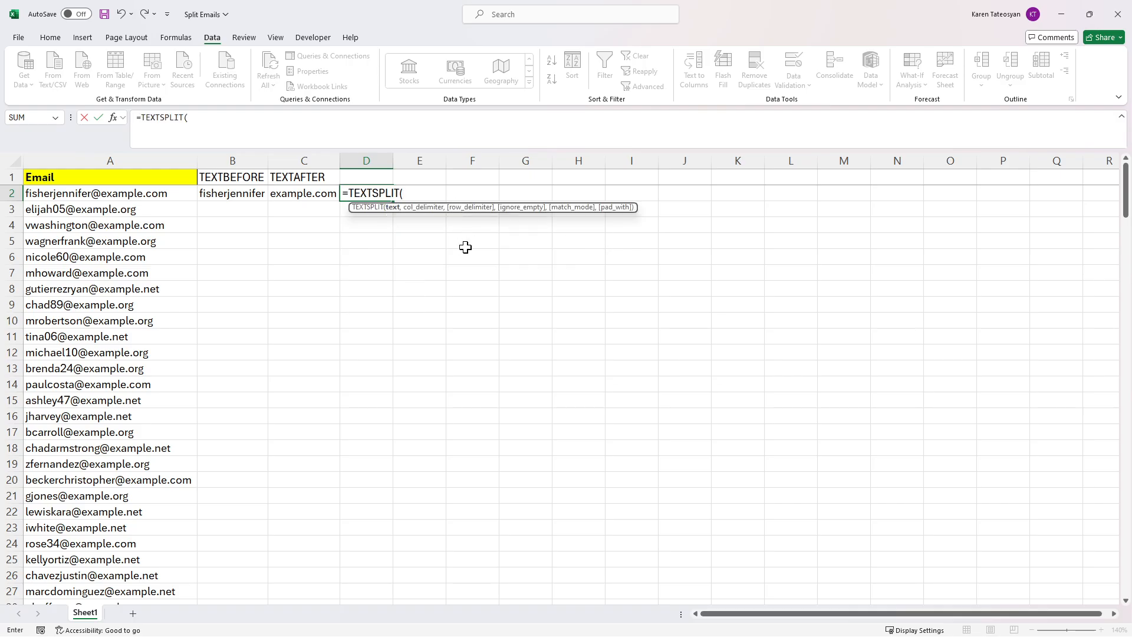
{"action": "type", "text": "a2,"}
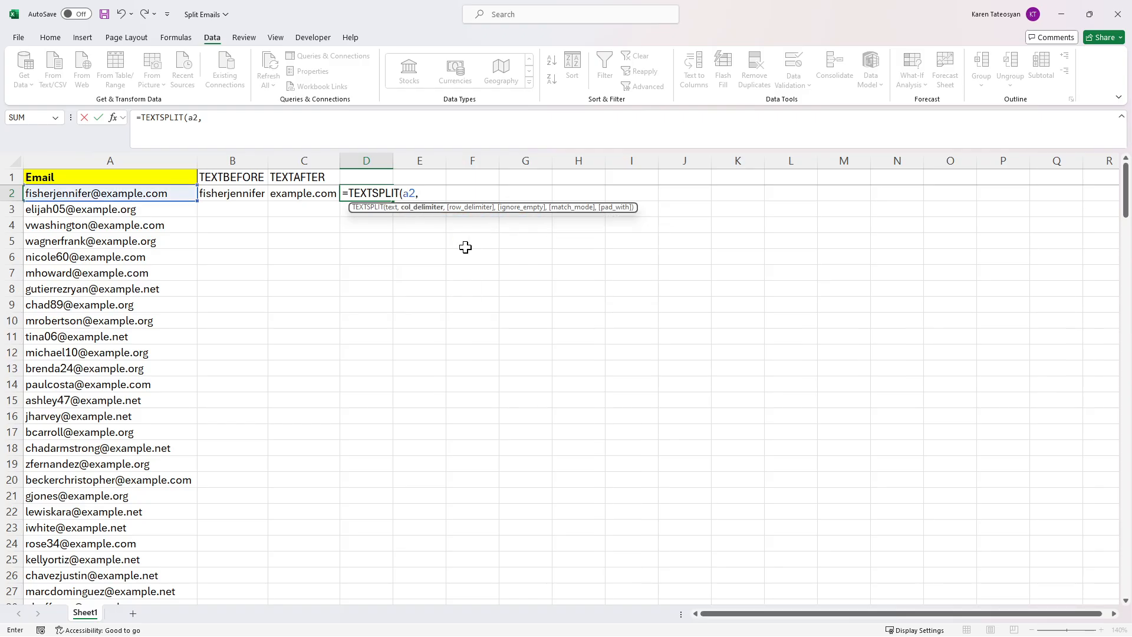
{"action": "type", "text": "\"@\")"}
{"action": "key", "text": "F2"}
{"action": "key", "text": "F9"}
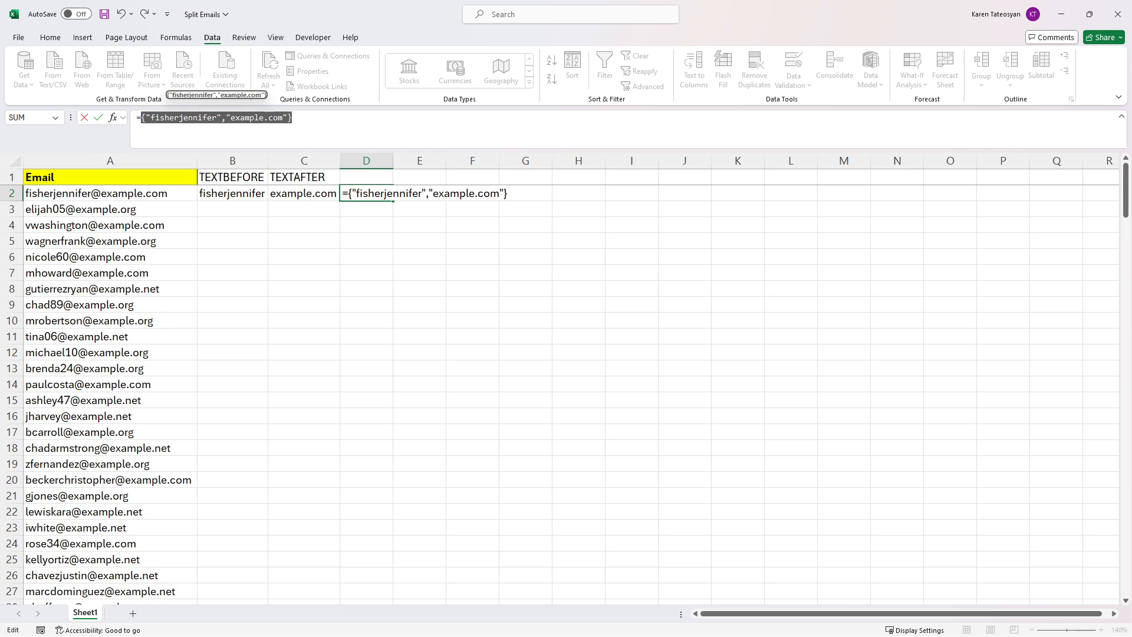
{"action": "left_click", "coordinate": [293, 118]}
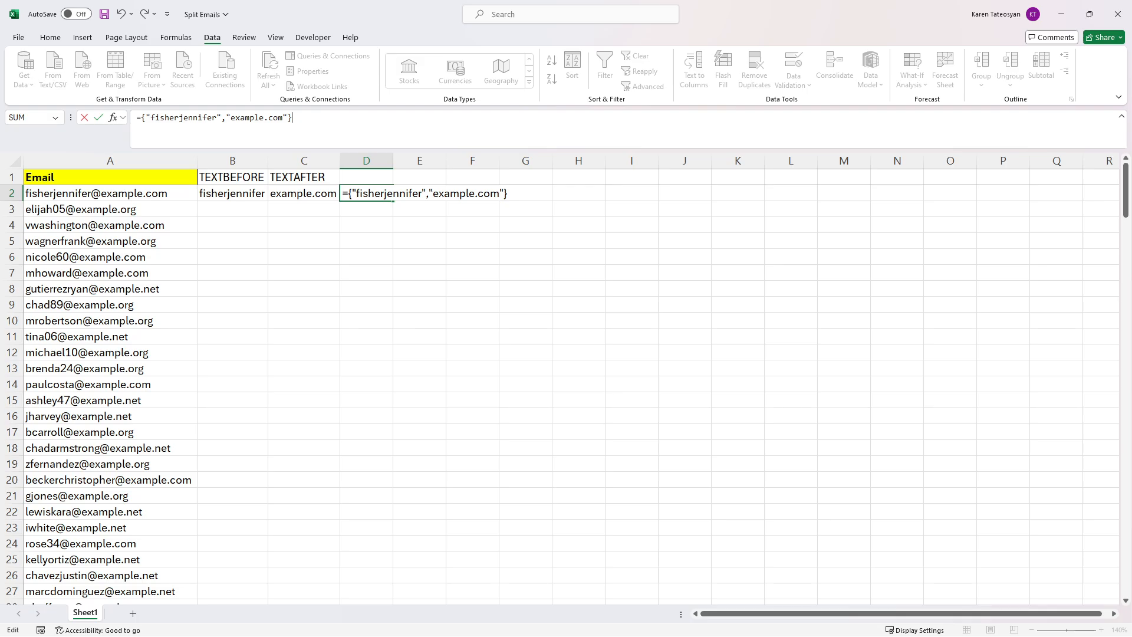
{"action": "key", "text": "ctrl+z"}
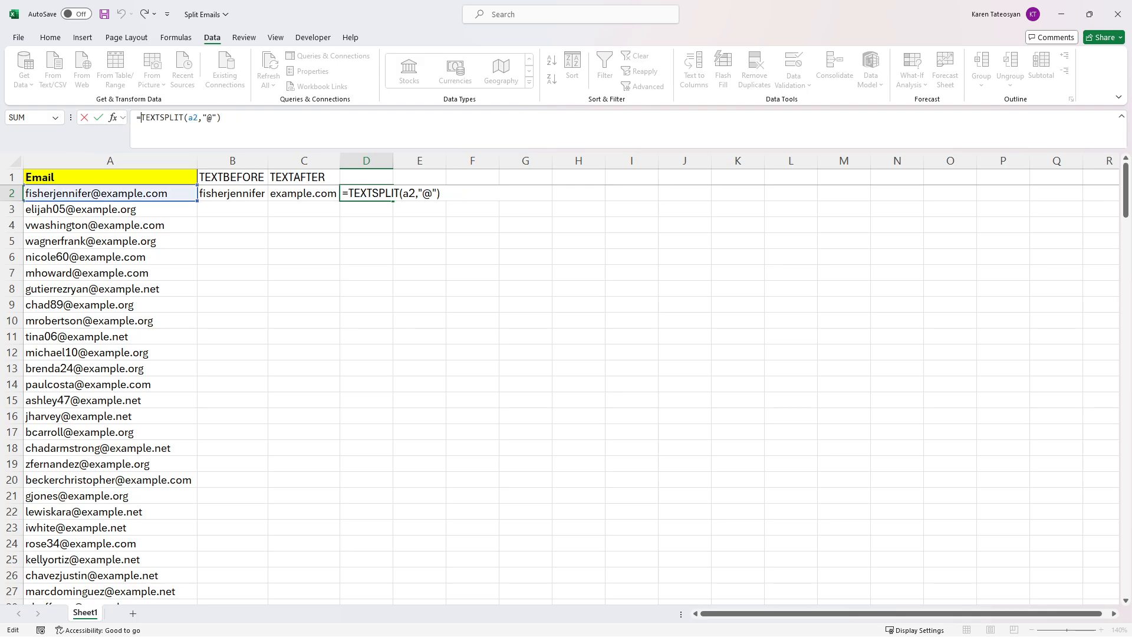
{"action": "type", "text": "index("}
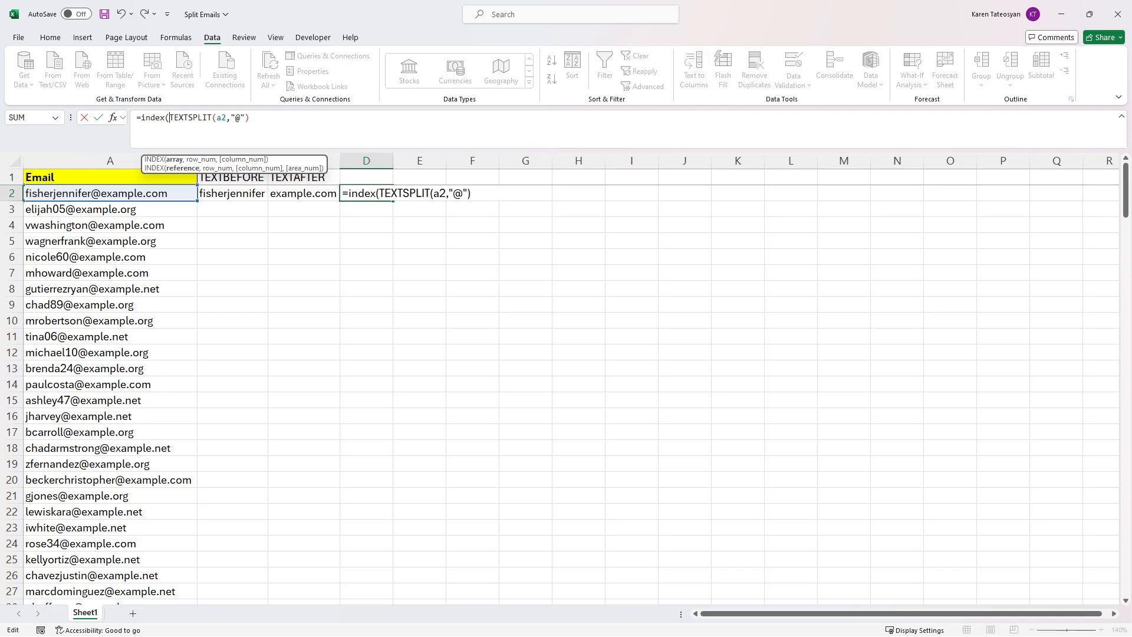
{"action": "type", "text": ",1)"}
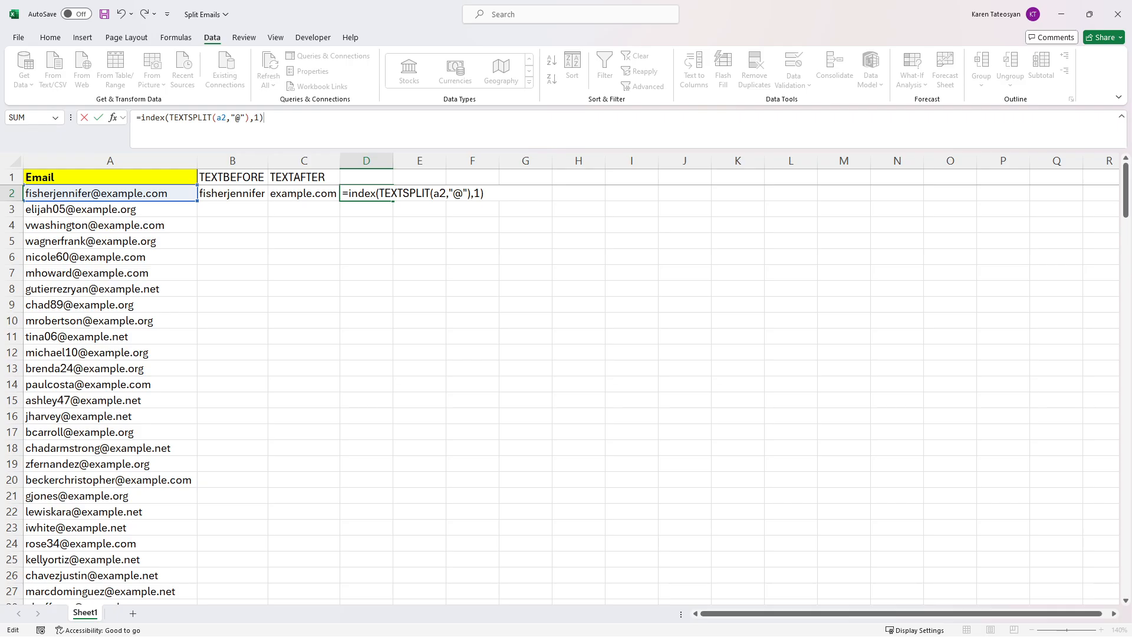
{"action": "key", "text": "Return"}
{"action": "key", "text": "Up"}
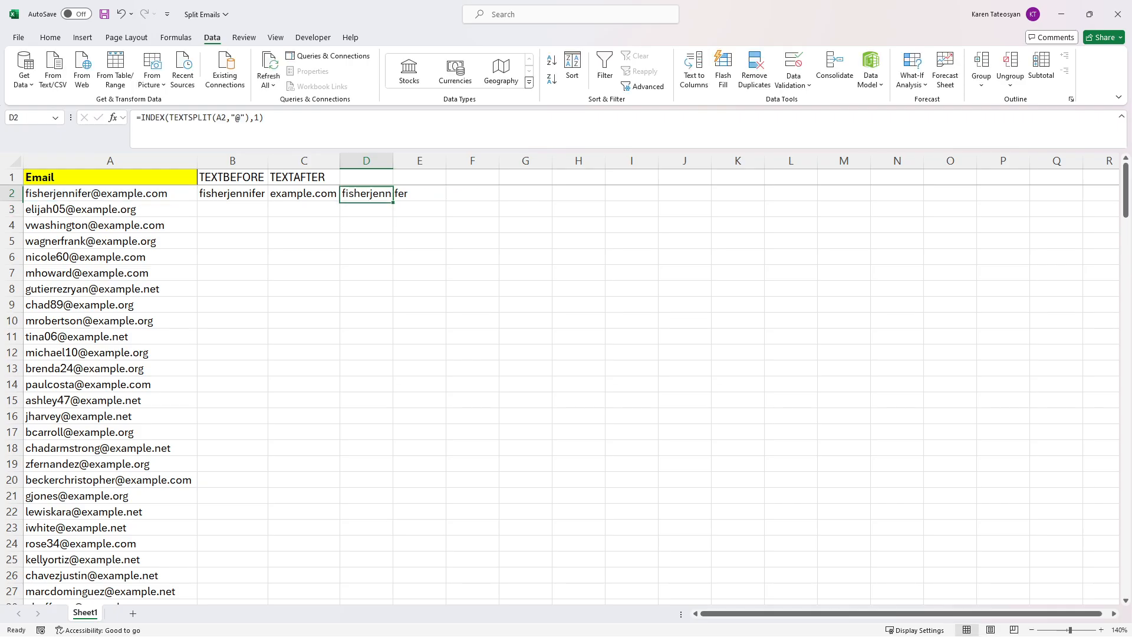
Step: Enter =INDEX(TEXTSPLIT(A2,"@"),2) in E2 to return example.com
{"action": "left_click", "coordinate": [411, 193]}
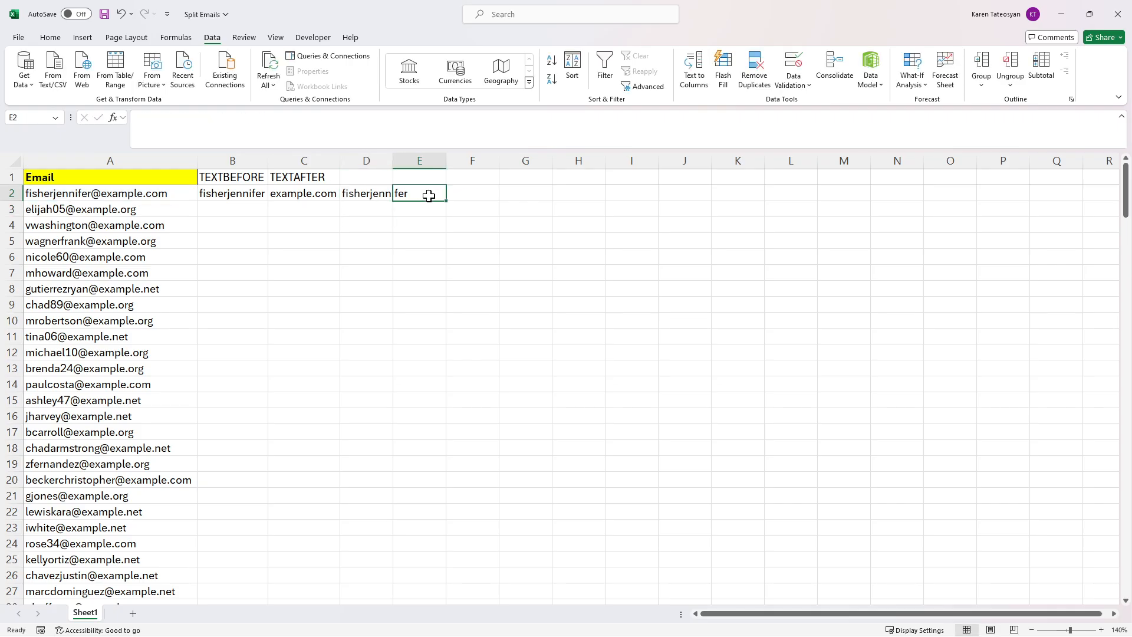
{"action": "type", "text": "=tex"}
{"action": "key", "text": "Down"}
{"action": "key", "text": "Down"}
{"action": "key", "text": "Down"}
{"action": "key", "text": "Down"}
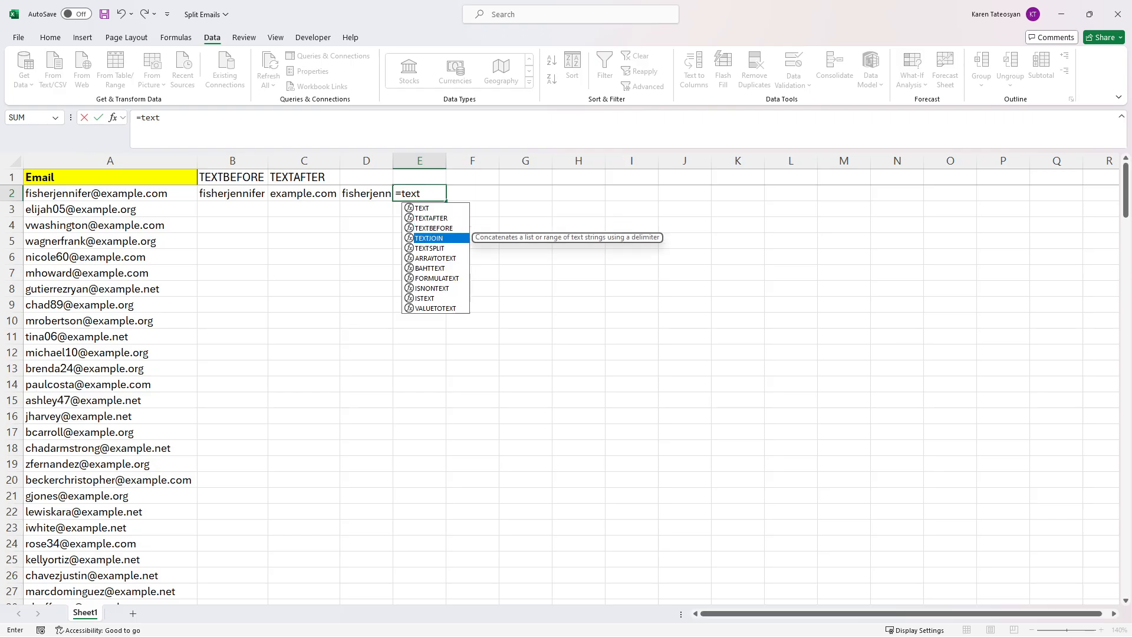
{"action": "key", "text": "Tab"}
{"action": "type", "text": "a2,"}
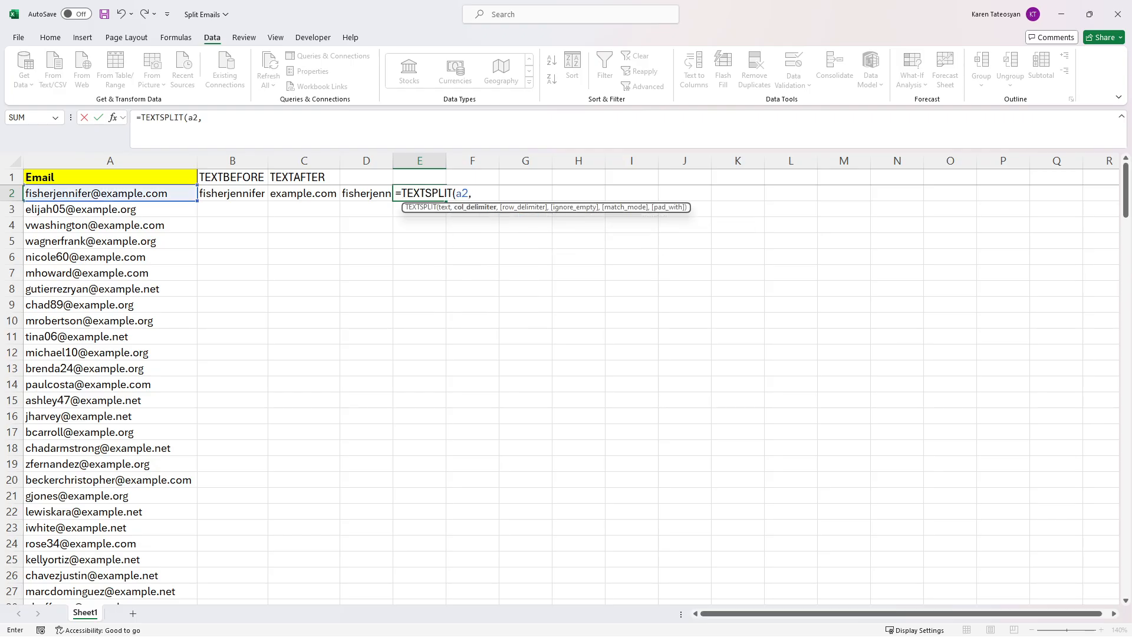
{"action": "type", "text": "\"@\")"}
{"action": "left_click", "coordinate": [142, 118]}
{"action": "type", "text": "index("}
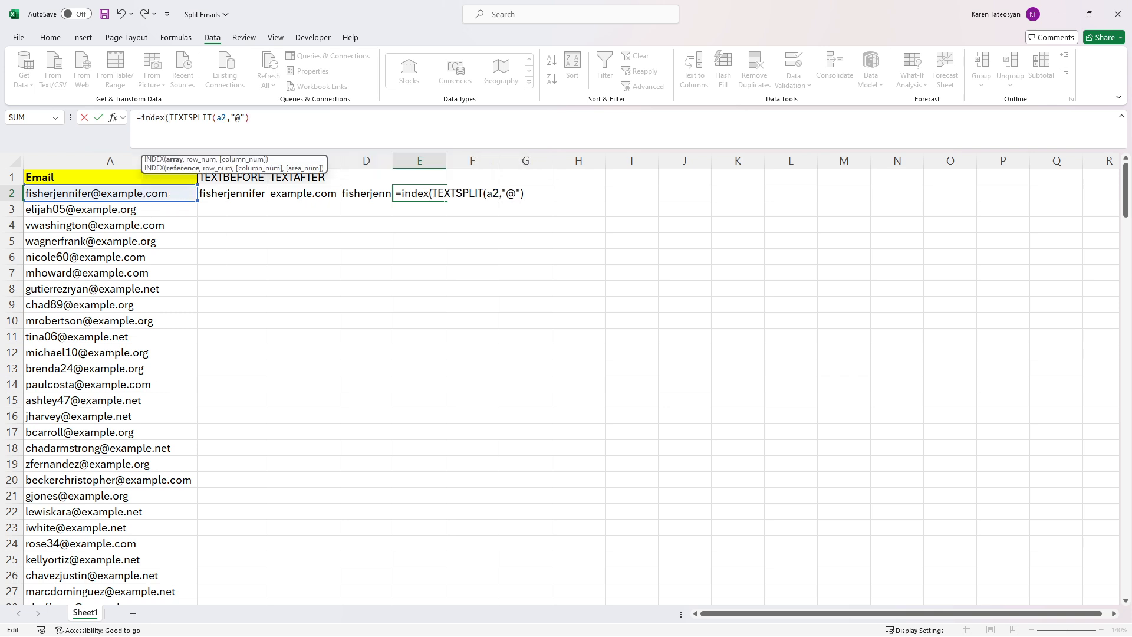
{"action": "type", "text": ",2)"}
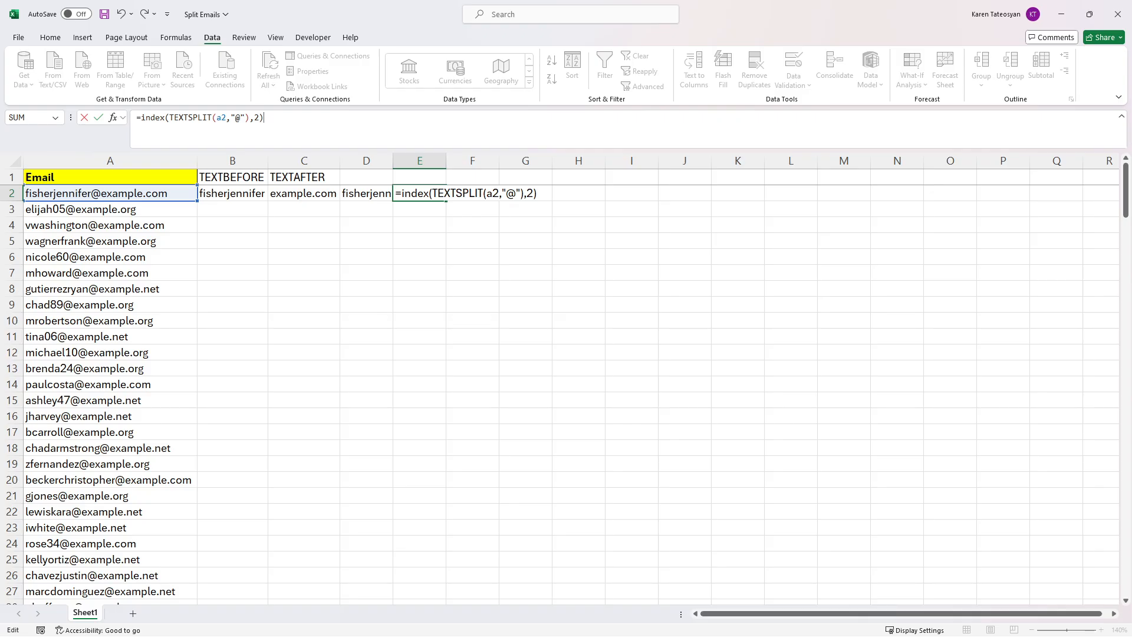
{"action": "key", "text": "Return"}
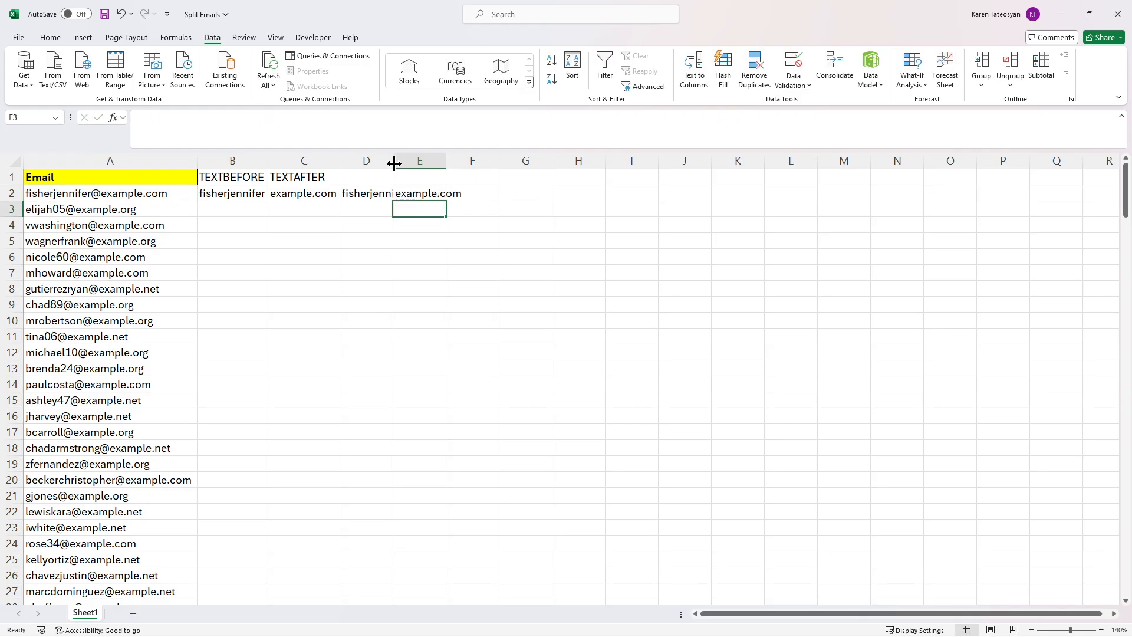
Step: Head D1 and E1 with 'INDEX - TEXTSPLIT'
{"action": "double_click", "coordinate": [392, 160]}
{"action": "left_click", "coordinate": [389, 174]}
{"action": "type", "text": "IND"}
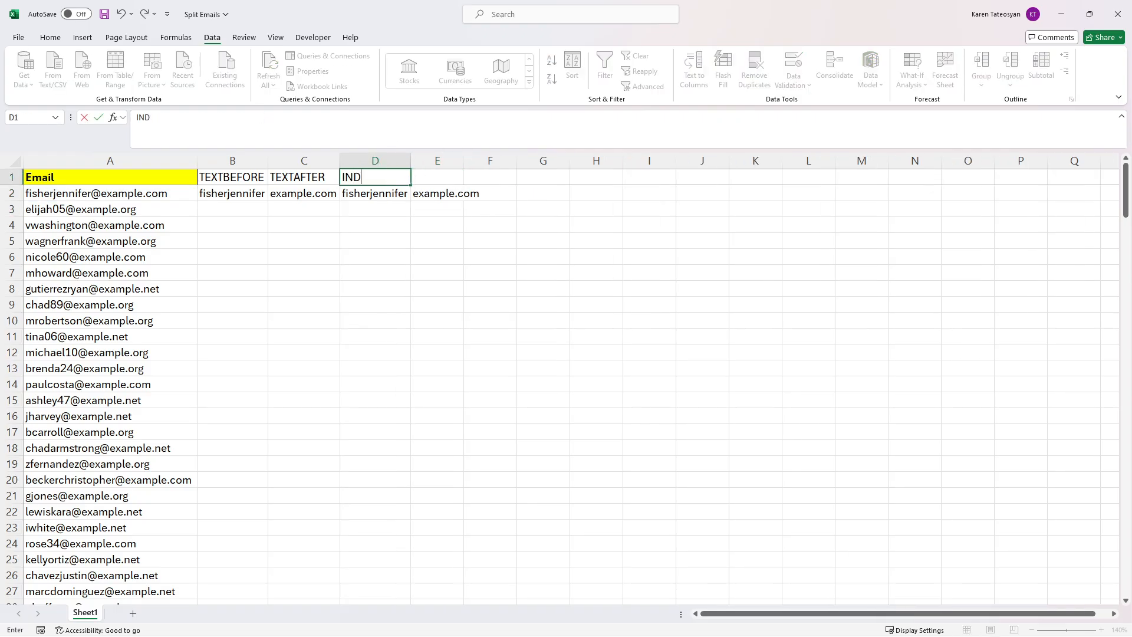
{"action": "type", "text": "EX - TEXTSPLIT"}
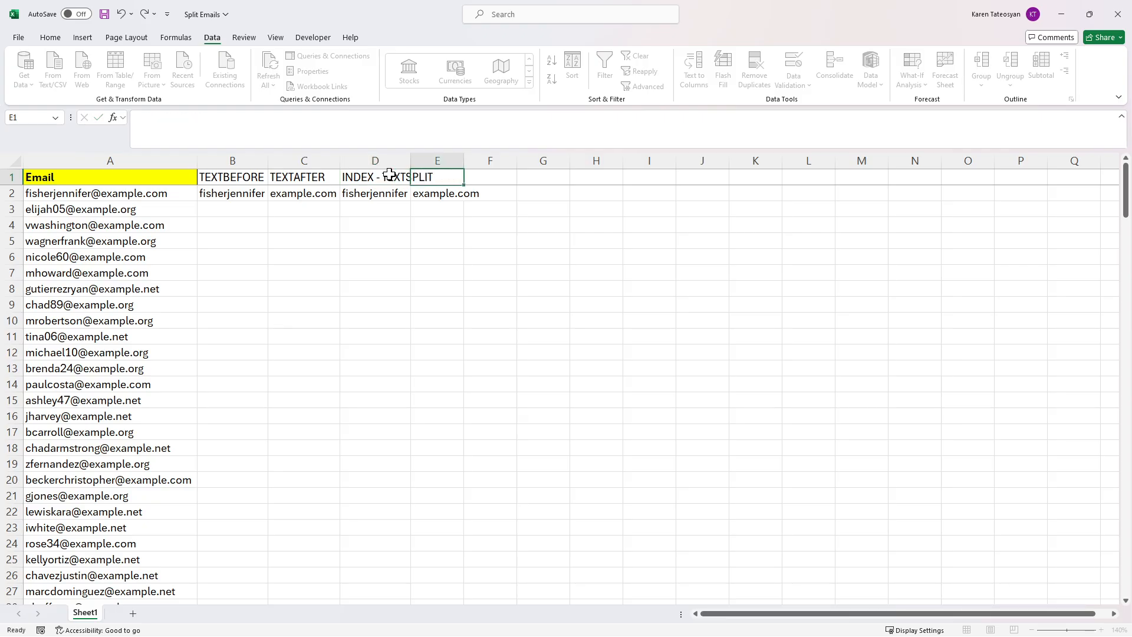
{"action": "key", "text": "ctrl+Return"}
{"action": "key", "text": "ctrl+c"}
{"action": "key", "text": "Right"}
{"action": "key", "text": "ctrl+v"}
Step: Autofit columns D and E to the new headers and check E2's formula
{"action": "double_click", "coordinate": [417, 161]}
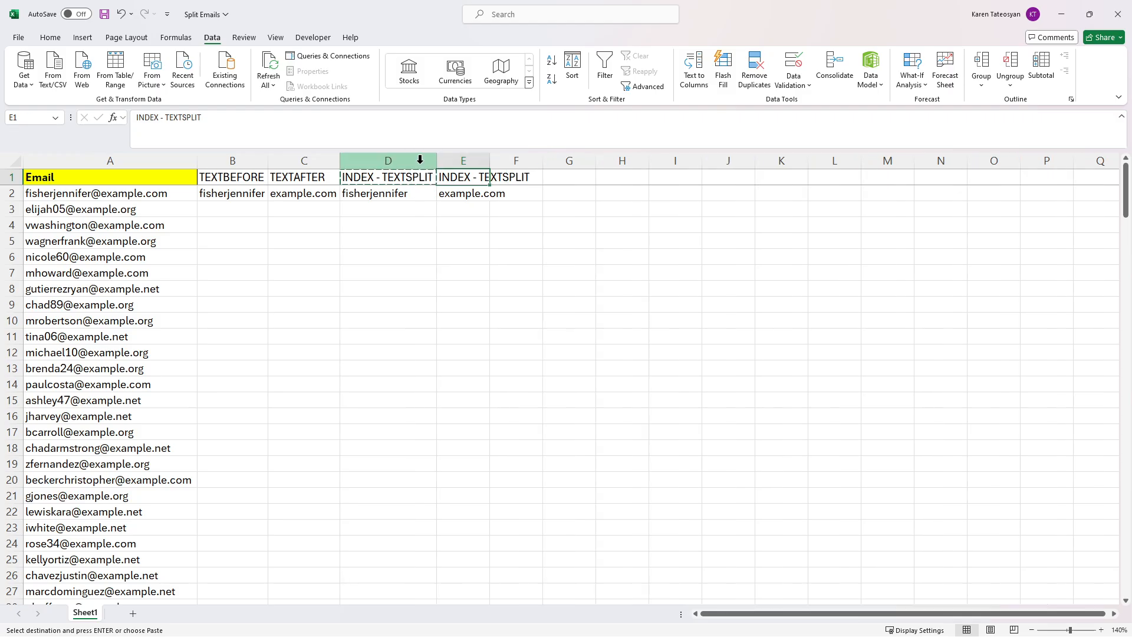
{"action": "double_click", "coordinate": [489, 160]}
{"action": "left_click", "coordinate": [491, 189]}
{"action": "key", "text": "Escape"}
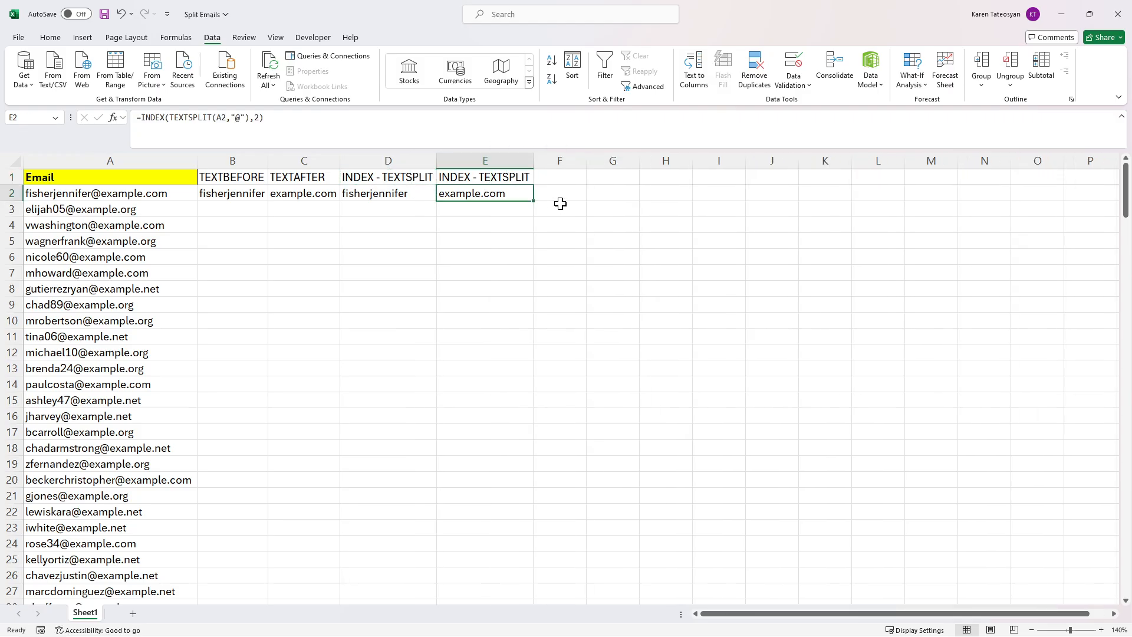
{"action": "left_click_drag", "start_coordinate": [263, 173], "coordinate": [472, 185]}
{"action": "left_click", "coordinate": [472, 192]}
Step: Copy the Email header's yellow bold format onto B1:E1 with Format Painter
{"action": "left_click", "coordinate": [181, 182]}
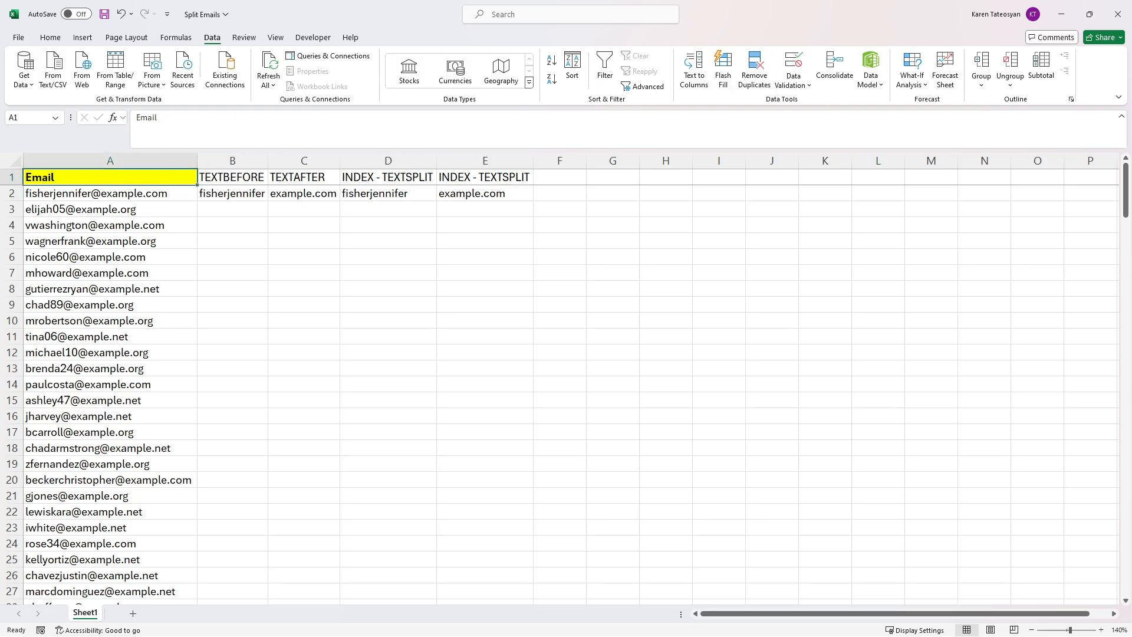
{"action": "left_click", "coordinate": [50, 37]}
{"action": "left_click", "coordinate": [94, 86]}
{"action": "left_click_drag", "start_coordinate": [231, 178], "coordinate": [485, 181]}
{"action": "left_click", "coordinate": [493, 193]}
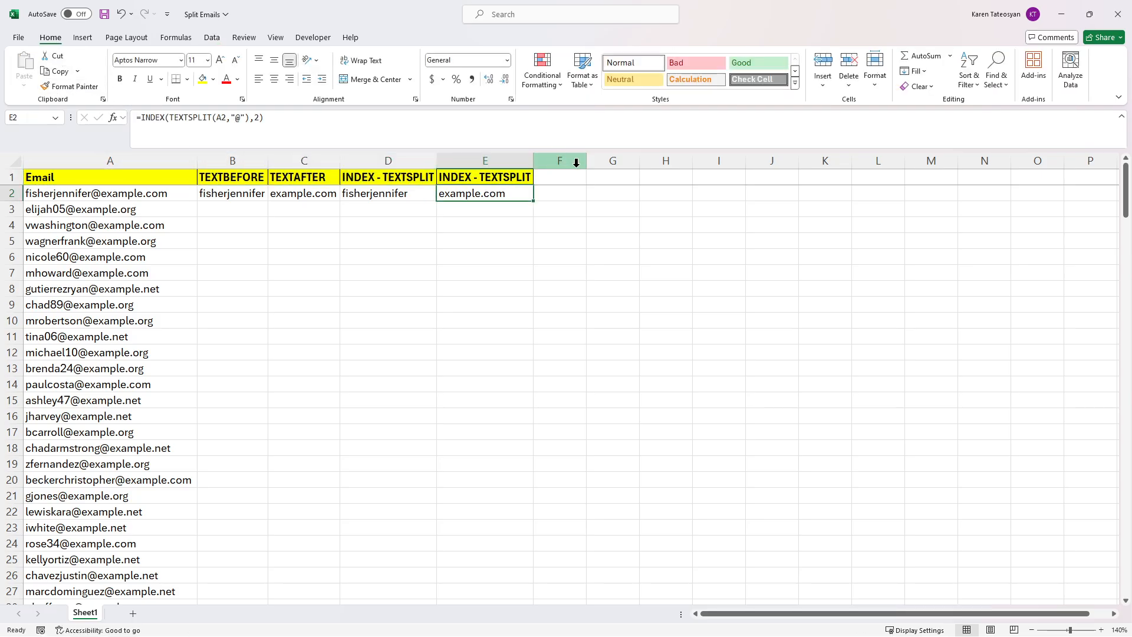
Step: Widen column F and examine the @ position in the first email in A2
{"action": "left_click_drag", "start_coordinate": [582, 164], "coordinate": [640, 165]}
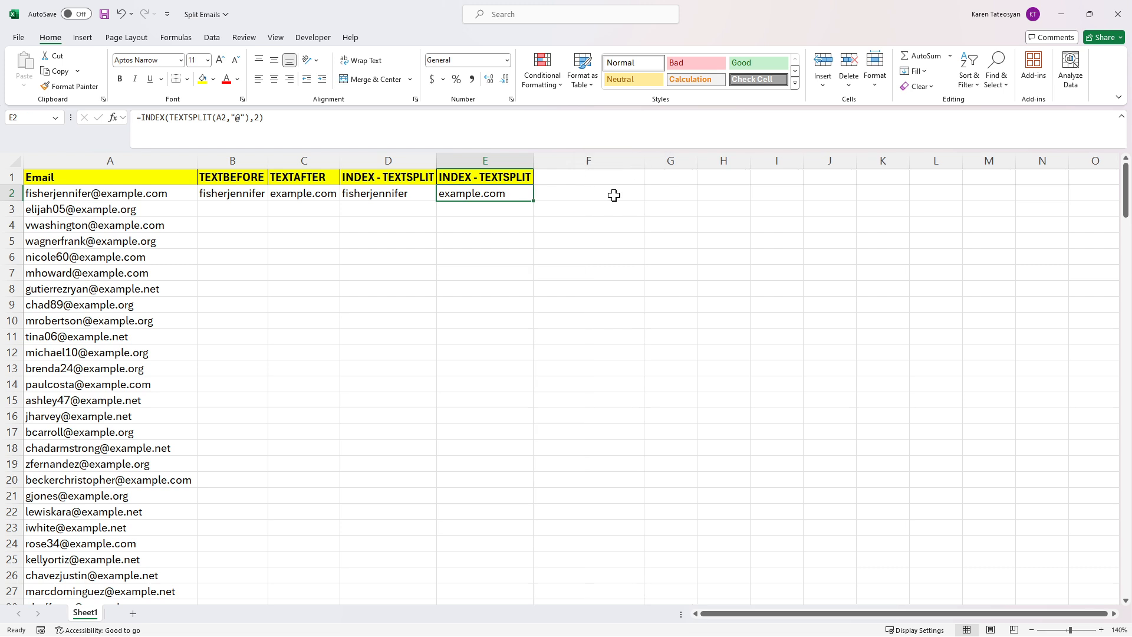
{"action": "left_click", "coordinate": [613, 196]}
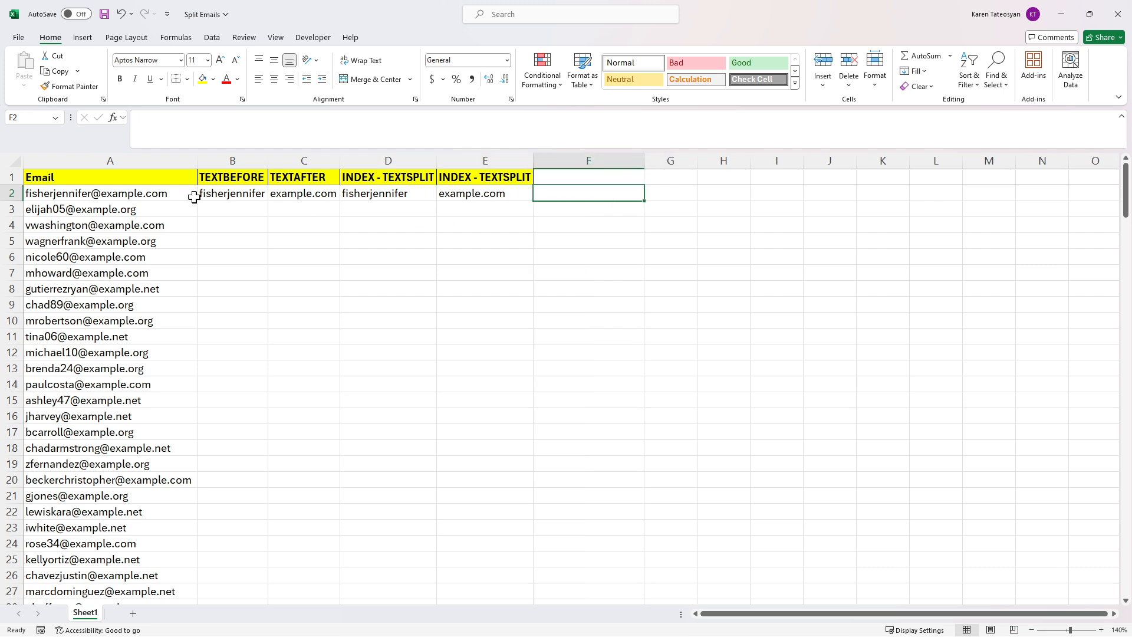
{"action": "left_click", "coordinate": [152, 192]}
{"action": "double_click", "coordinate": [188, 117]}
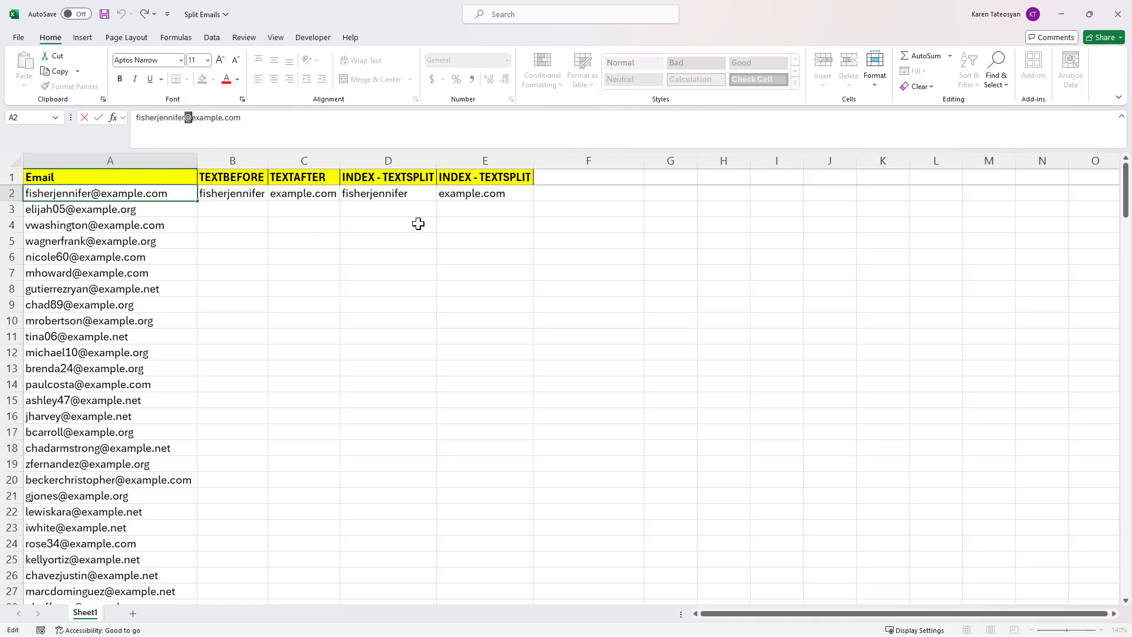
{"action": "key", "text": "Escape"}
{"action": "left_click", "coordinate": [566, 196]}
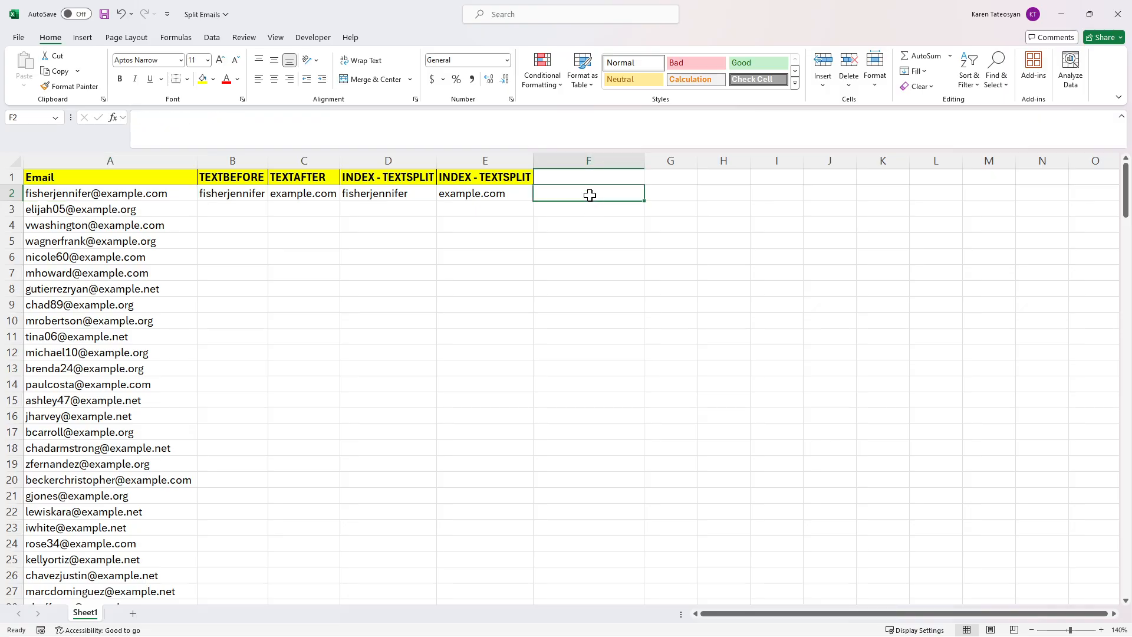
{"action": "key", "text": "F2"}
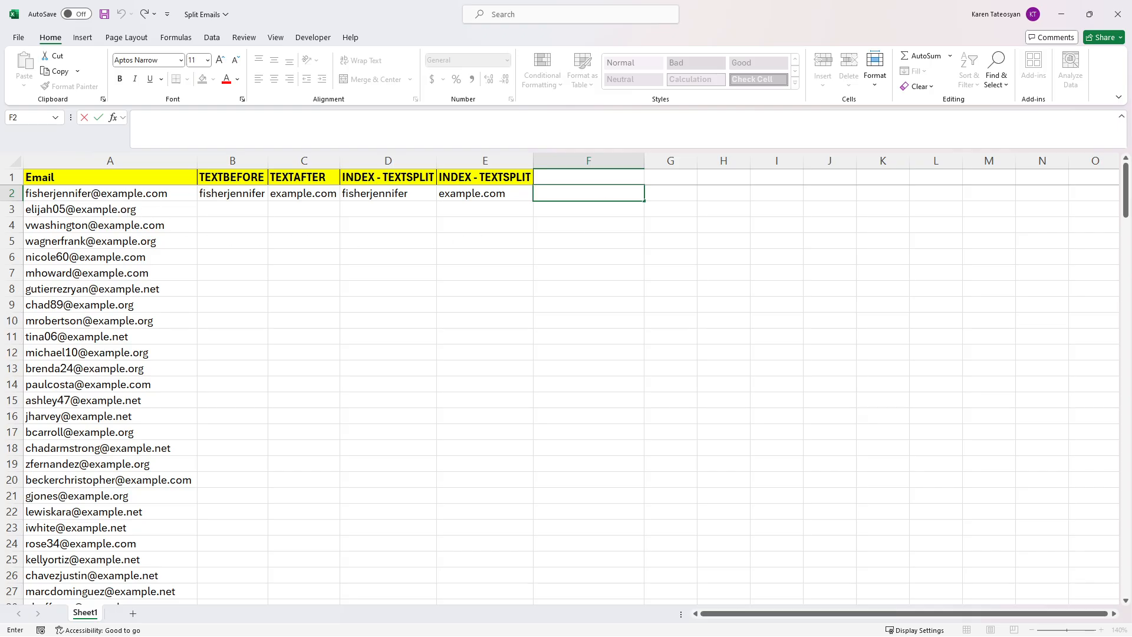
Step: Compare the SEARCH and FIND function descriptions in F2
{"action": "type", "text": "="}
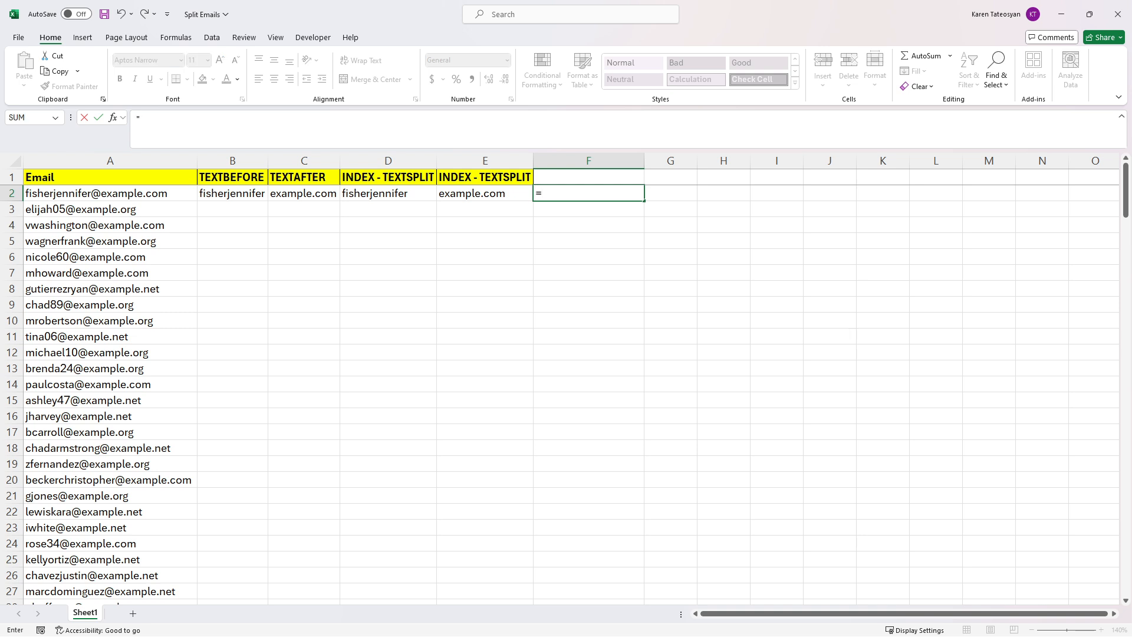
{"action": "type", "text": "search("}
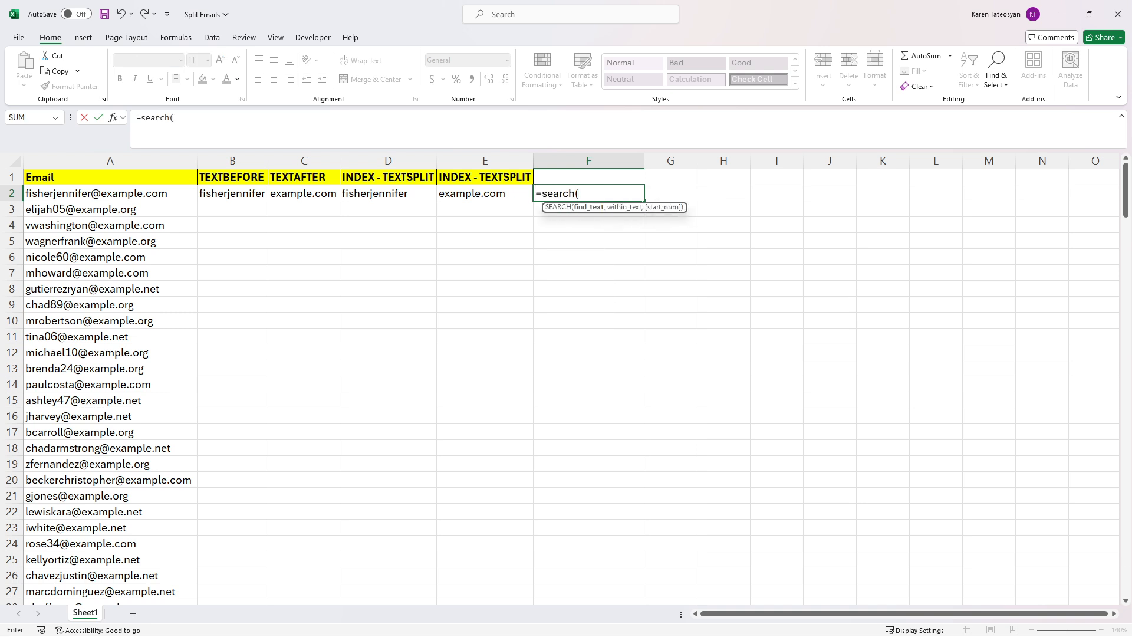
{"action": "key", "text": "BackSpace"}
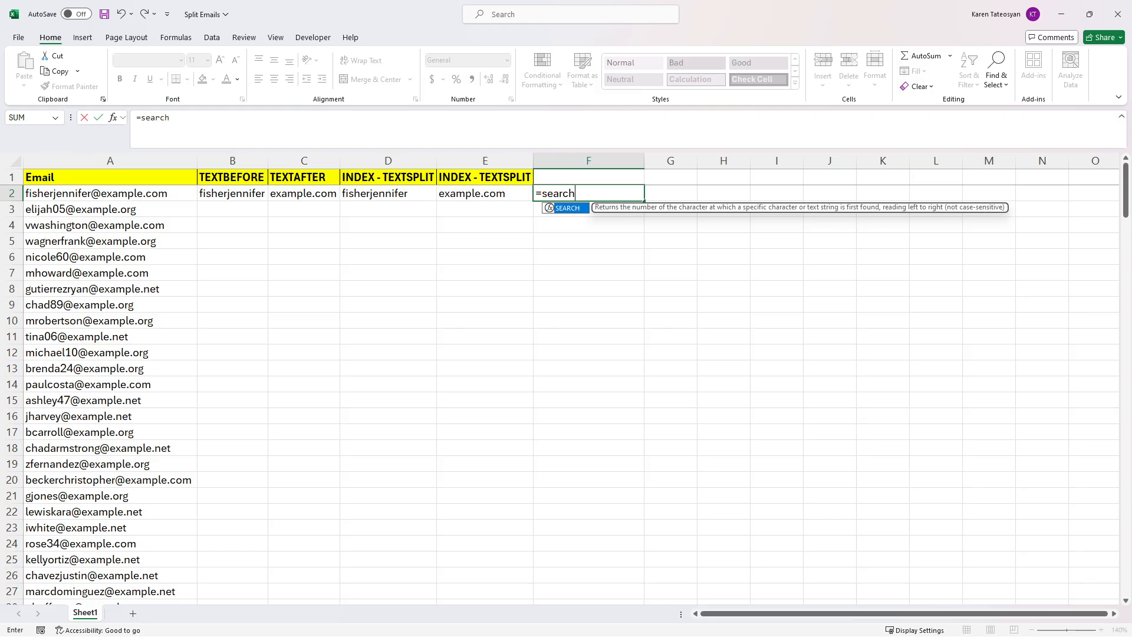
{"action": "double_click", "coordinate": [558, 193]}
{"action": "type", "text": "fin"}
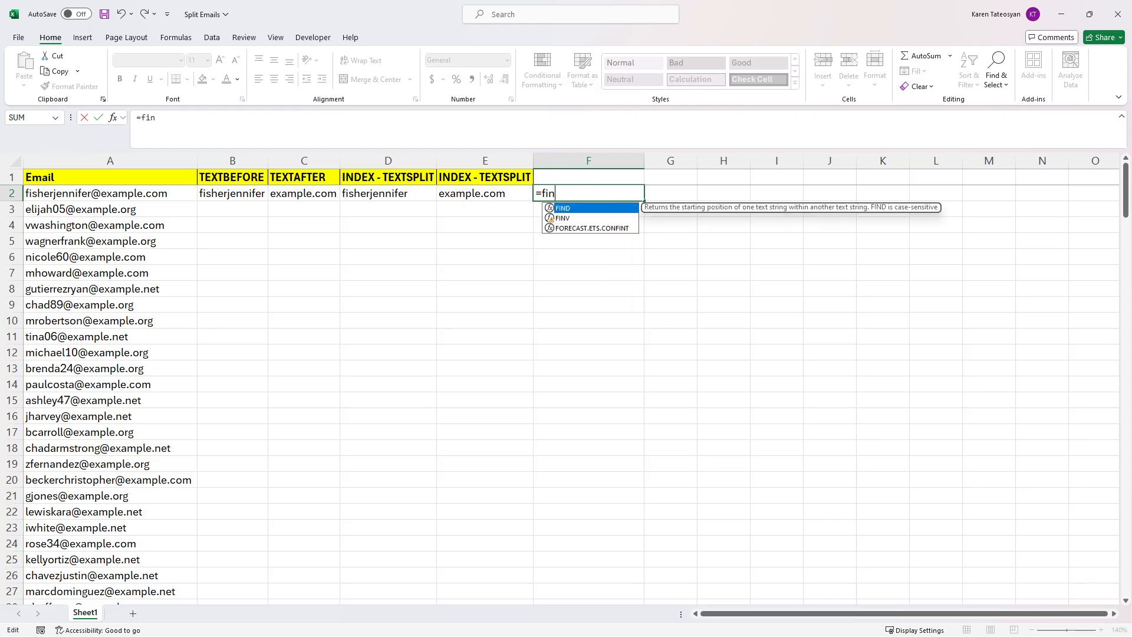
{"action": "type", "text": "d("}
{"action": "key", "text": "BackSpace"}
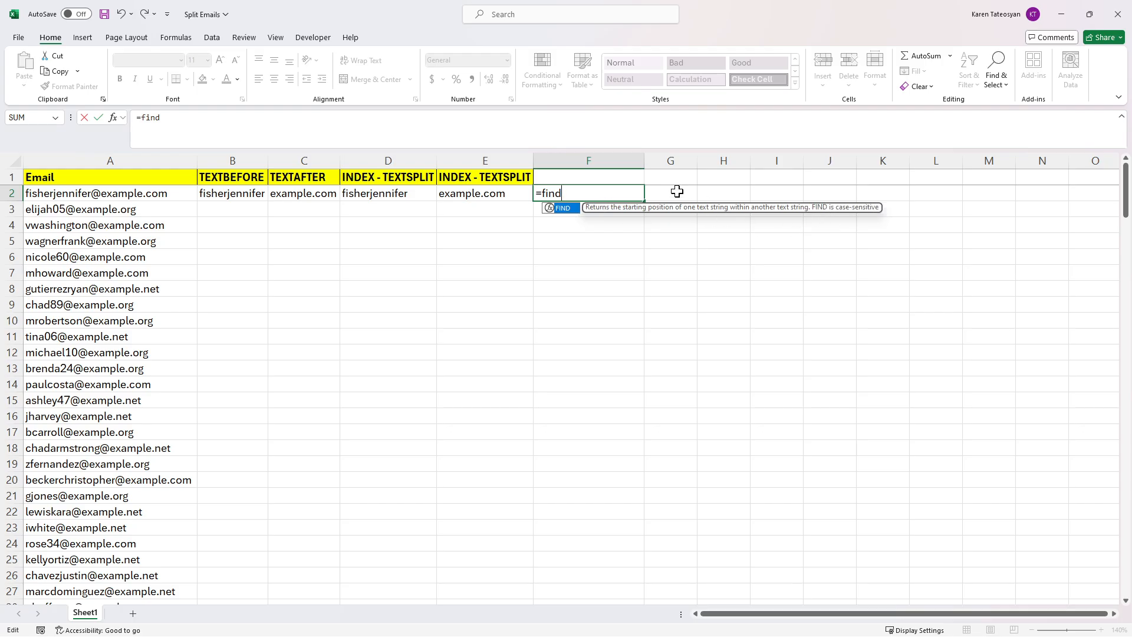
{"action": "key", "text": "BackSpace"}
{"action": "key", "text": "BackSpace"}
{"action": "key", "text": "BackSpace"}
{"action": "key", "text": "BackSpace"}
Step: Enter =SEARCH("@",A2,1) in F2, returning 15, and compare it with the email
{"action": "type", "text": "search("}
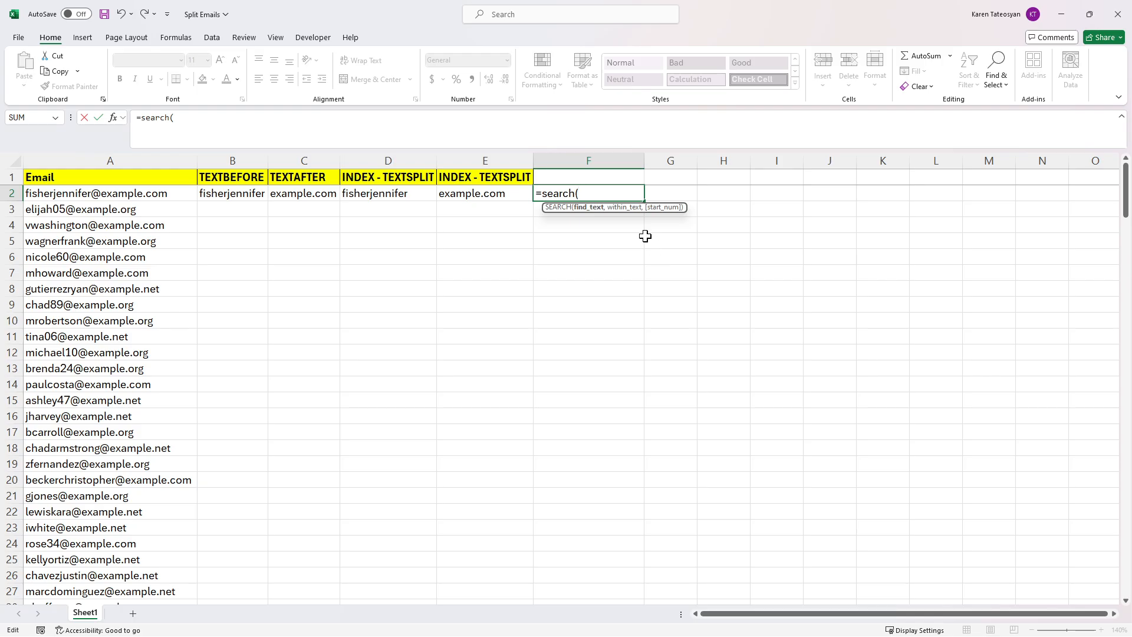
{"action": "type", "text": "\"@\",a2"}
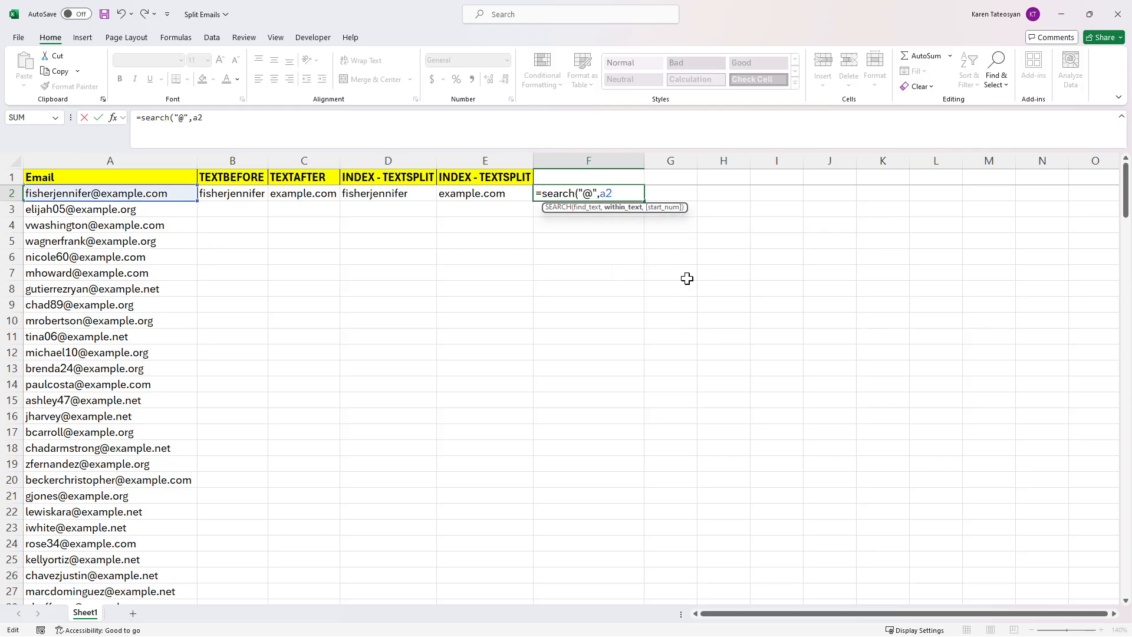
{"action": "type", "text": ",1)"}
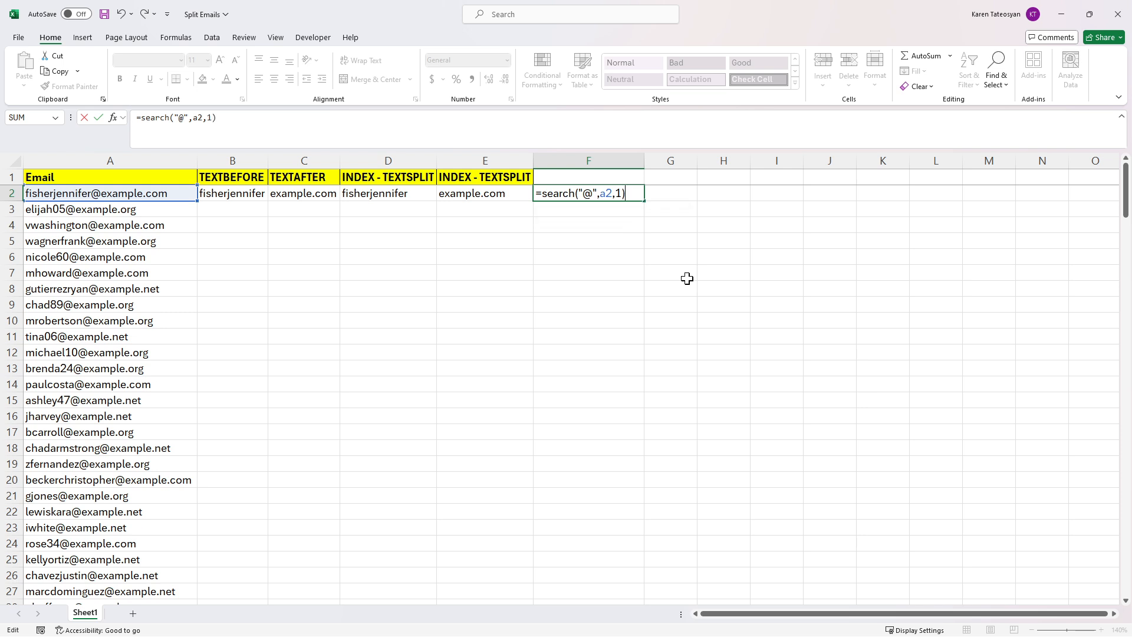
{"action": "key", "text": "Return"}
{"action": "key", "text": "Up"}
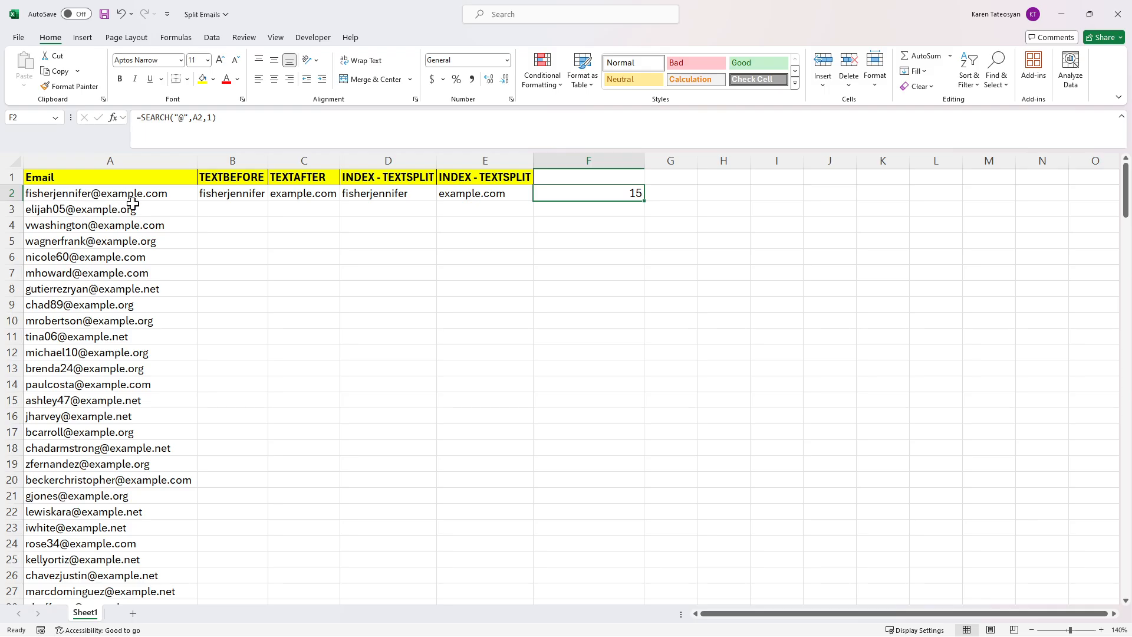
{"action": "left_click", "coordinate": [72, 197]}
{"action": "left_click", "coordinate": [608, 198]}
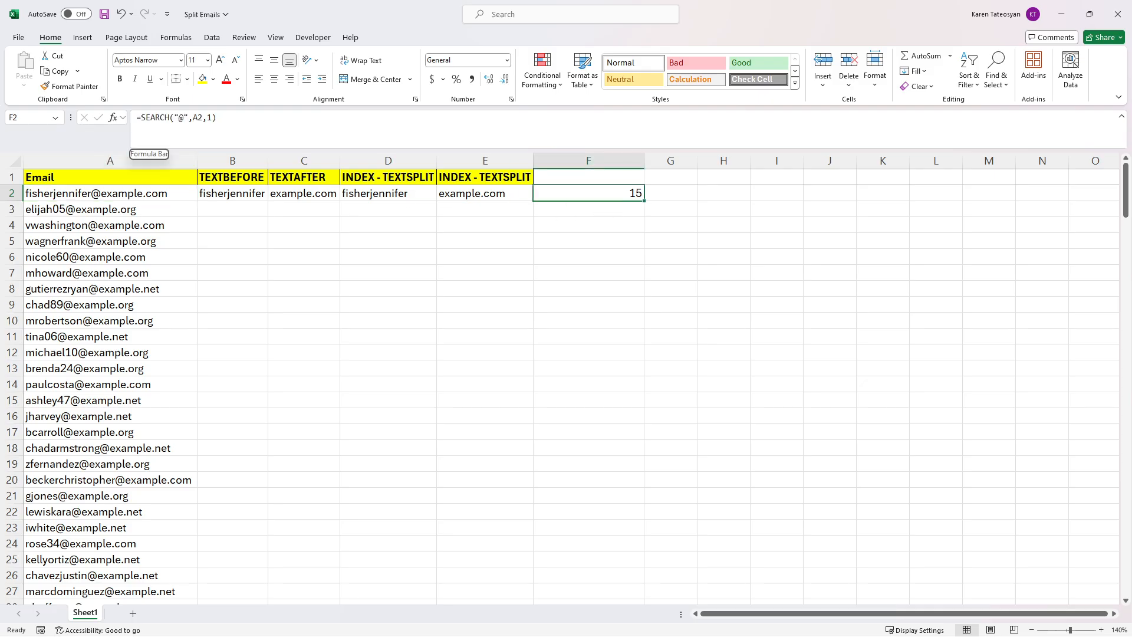
{"action": "left_click", "coordinate": [141, 118]}
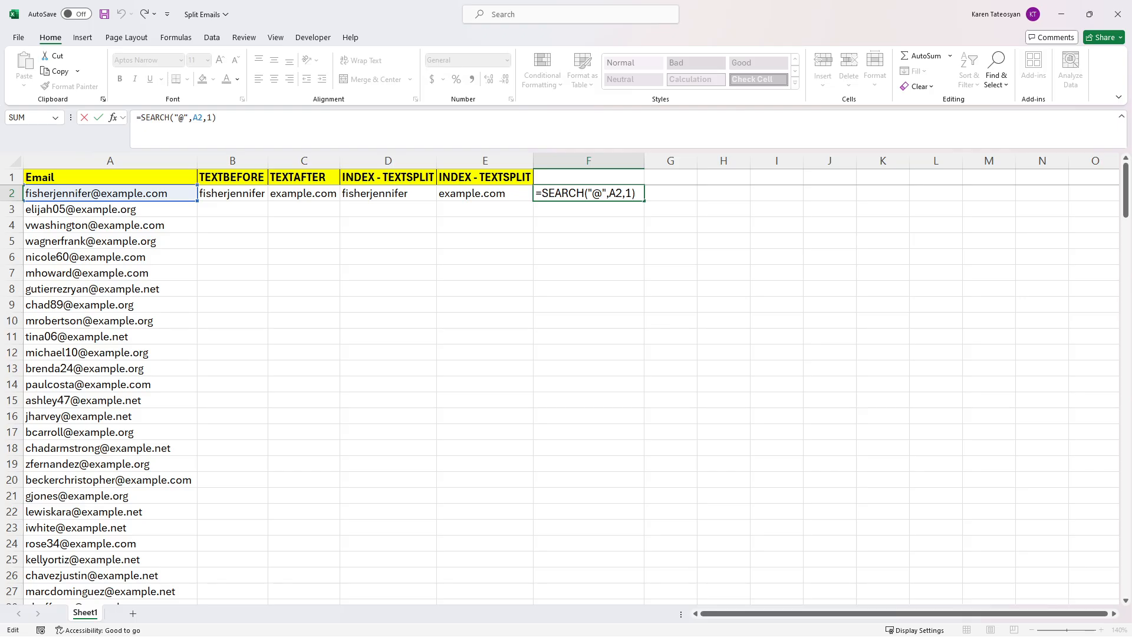
{"action": "type", "text": "left("}
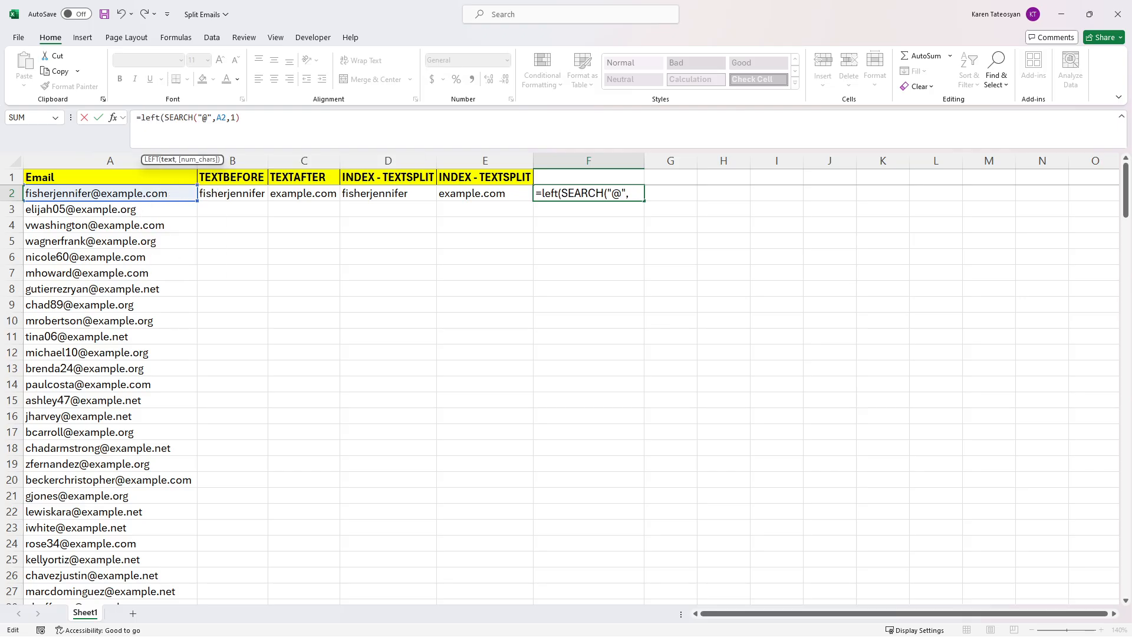
{"action": "type", "text": "a2"}
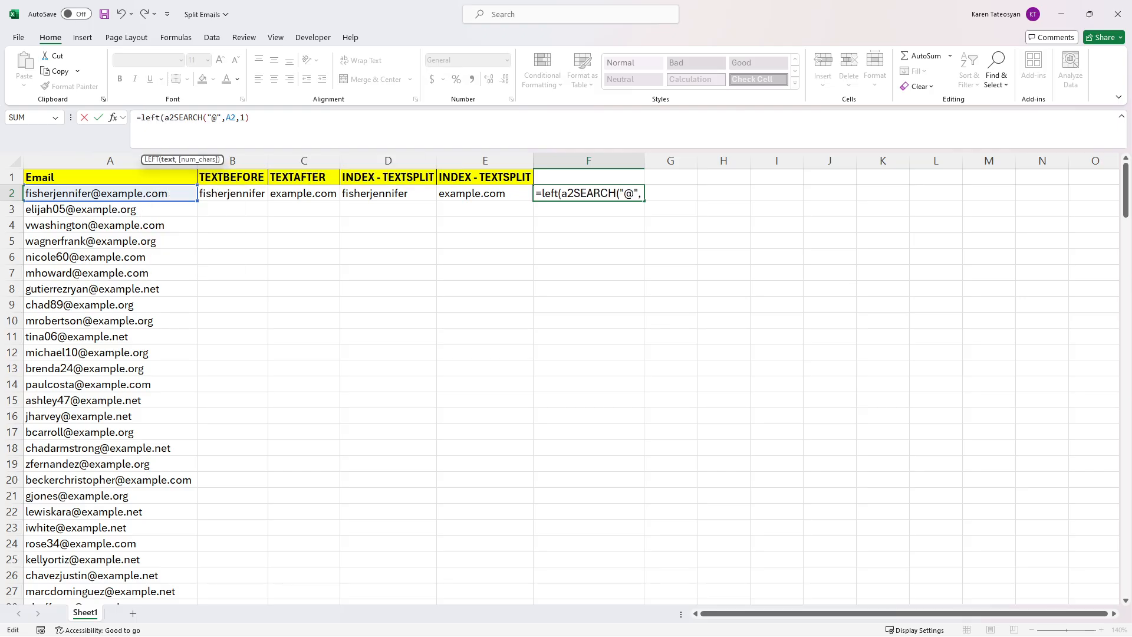
{"action": "type", "text": ","}
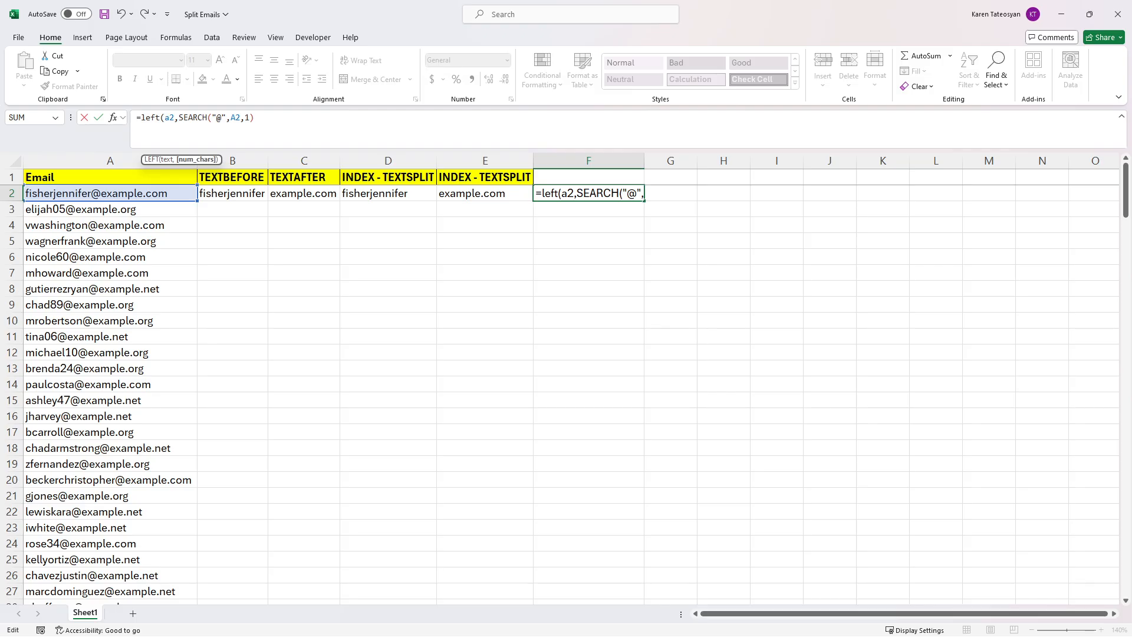
{"action": "key", "text": "End"}
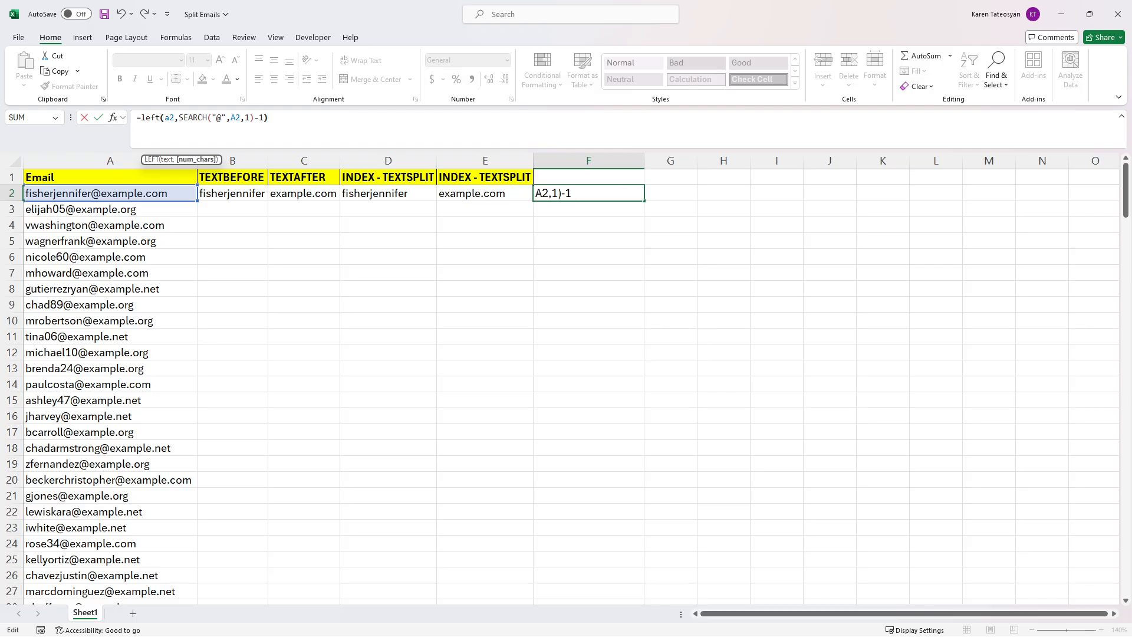
{"action": "key", "text": "ctrl+Return"}
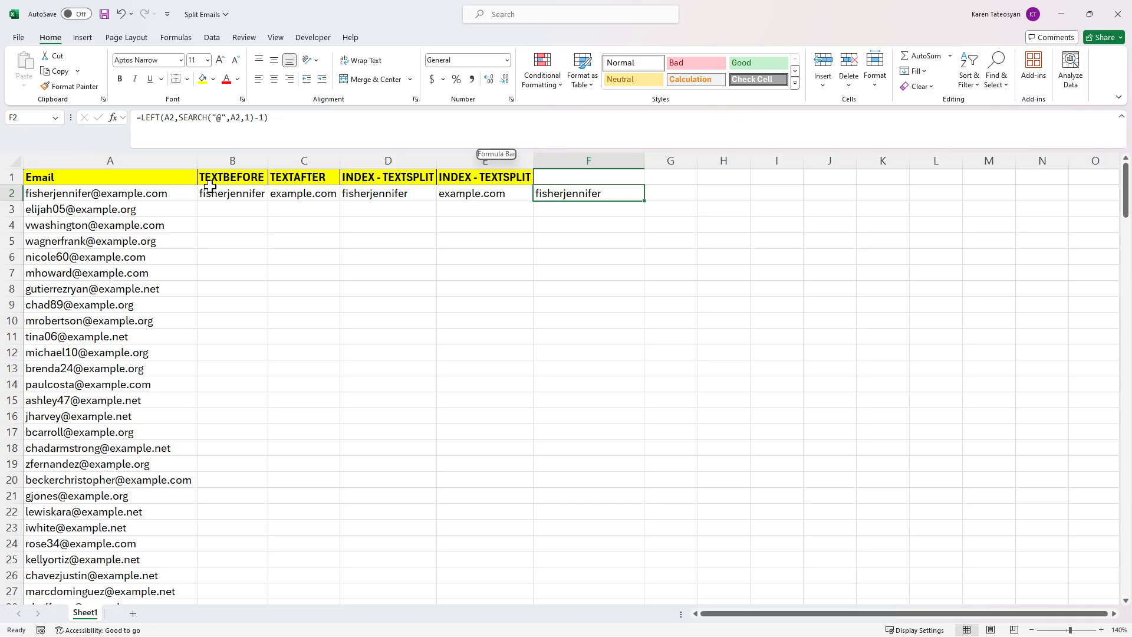
{"action": "key", "text": "F2"}
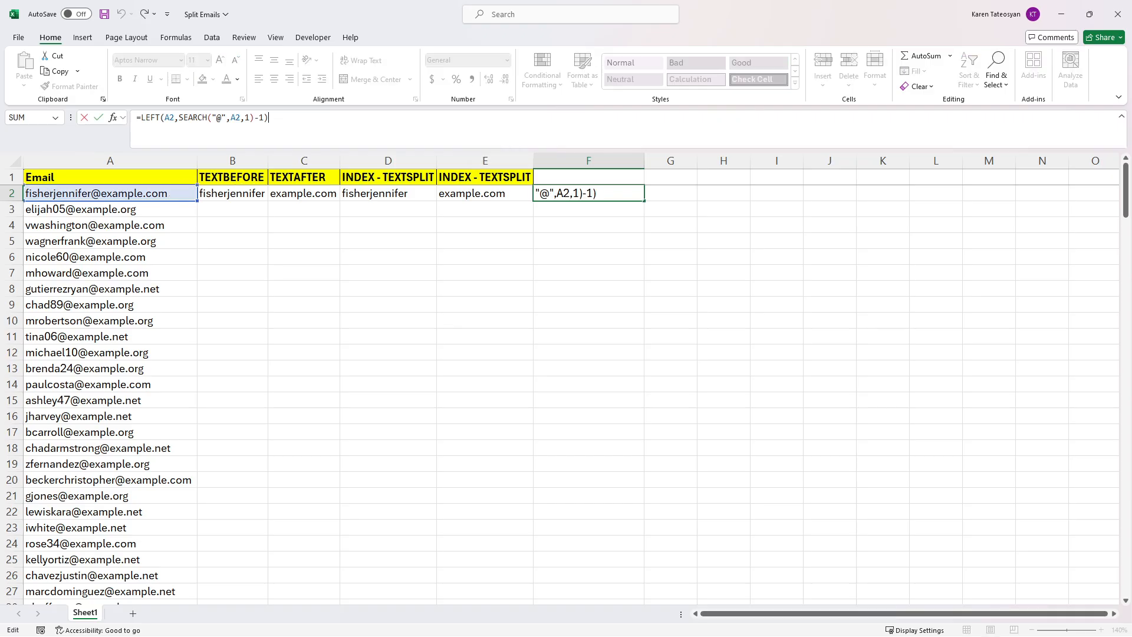
{"action": "key", "text": "F9"}
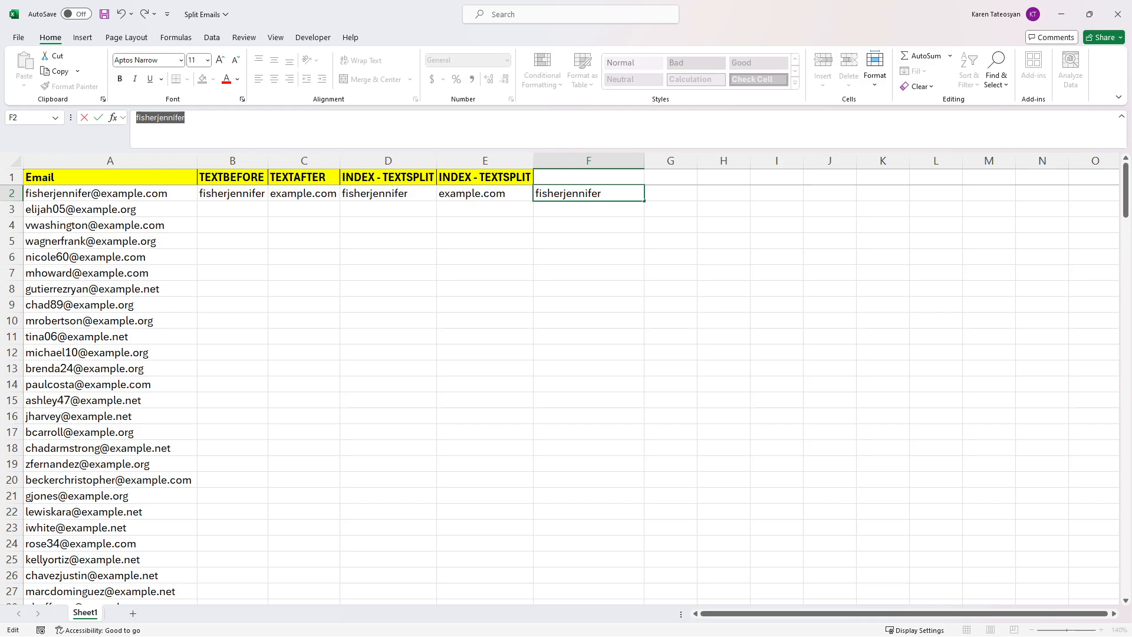
{"action": "key", "text": "ctrl+z"}
{"action": "key", "text": "Escape"}
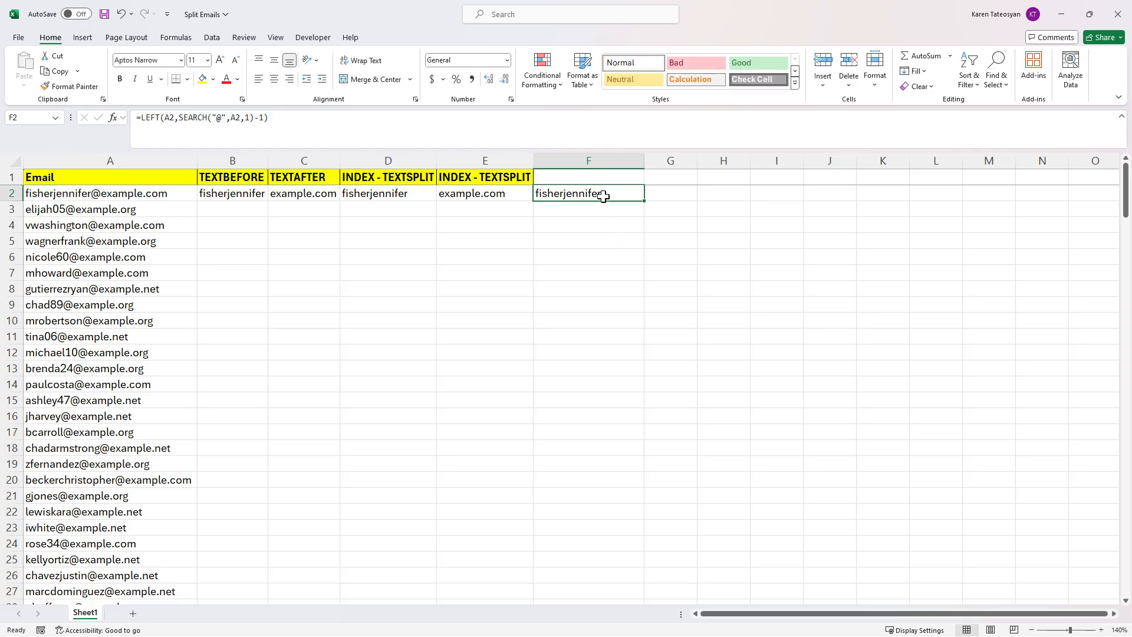
Step: Title F1 'LEFT and SEARCH' and widen column G
{"action": "left_click", "coordinate": [605, 175]}
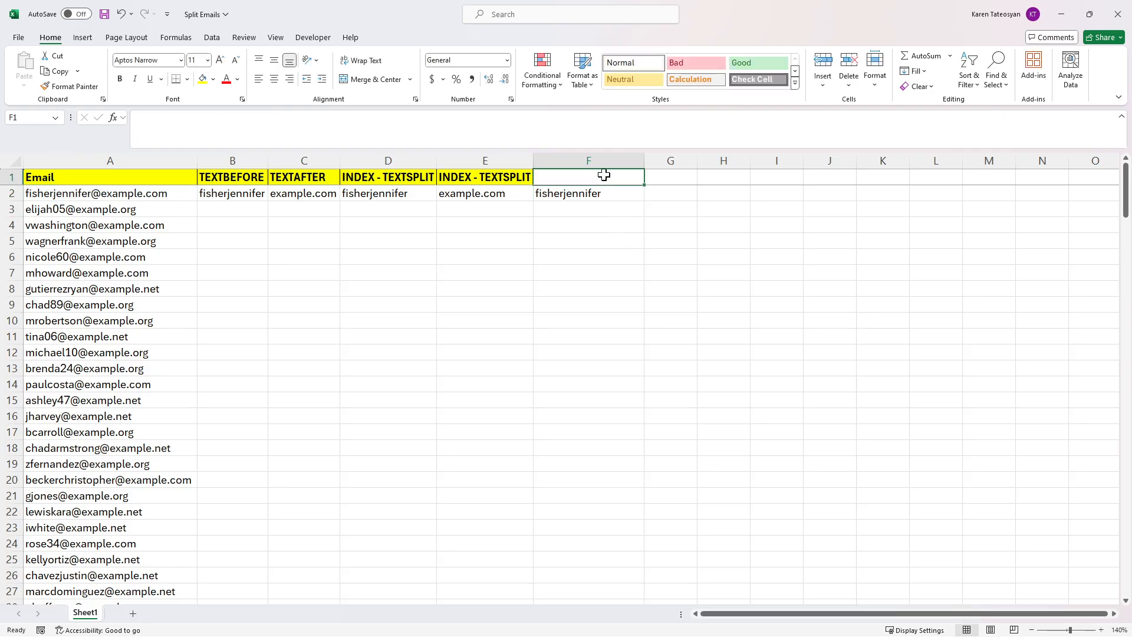
{"action": "type", "text": "LEFT"}
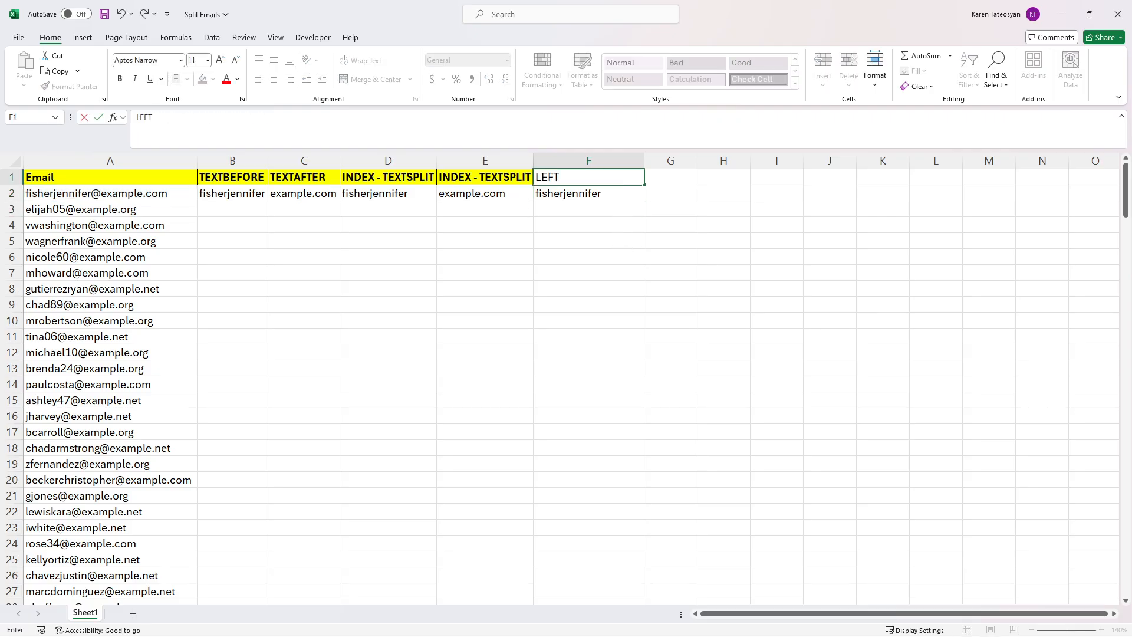
{"action": "type", "text": " and SEARCH"}
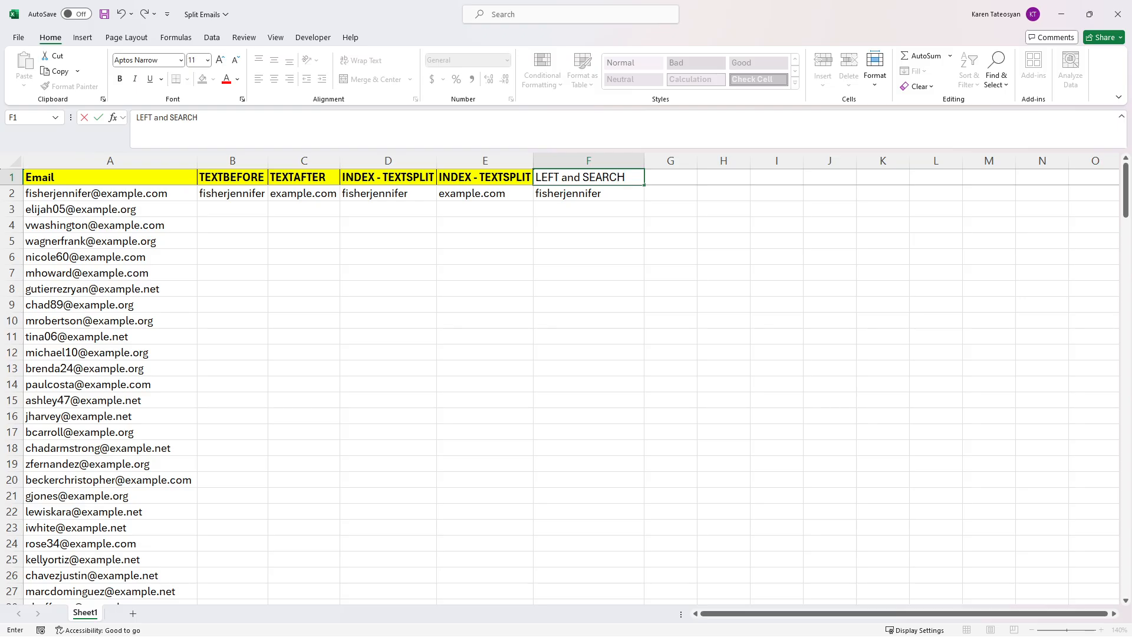
{"action": "key", "text": "Tab"}
{"action": "left_click", "coordinate": [629, 199]}
{"action": "left_click_drag", "start_coordinate": [697, 160], "coordinate": [762, 170]}
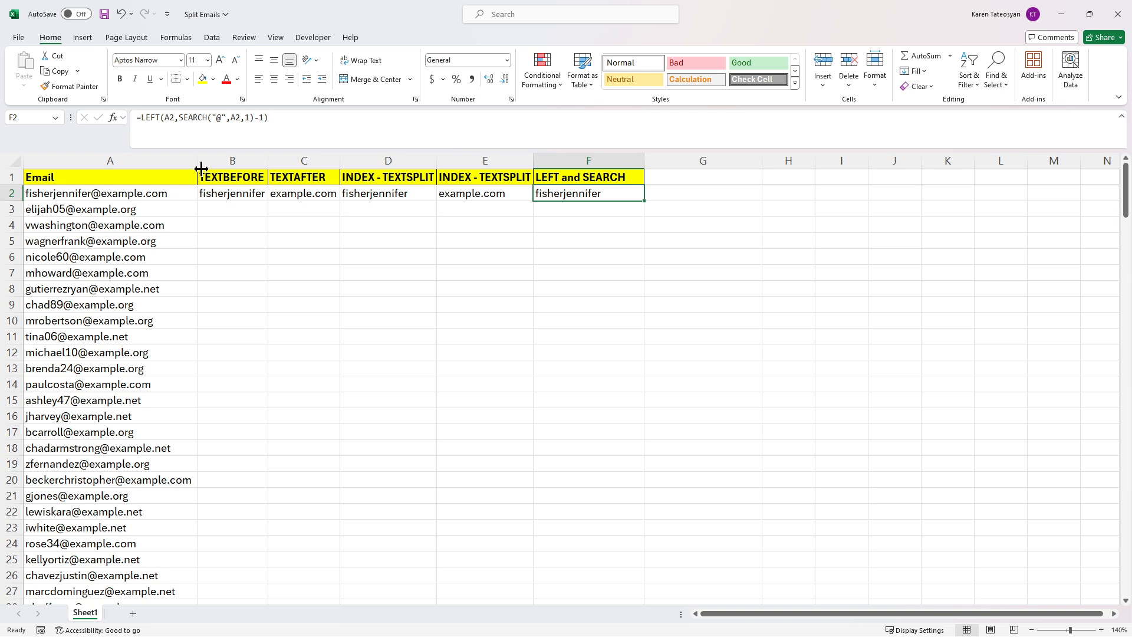
{"action": "left_click", "coordinate": [136, 192]}
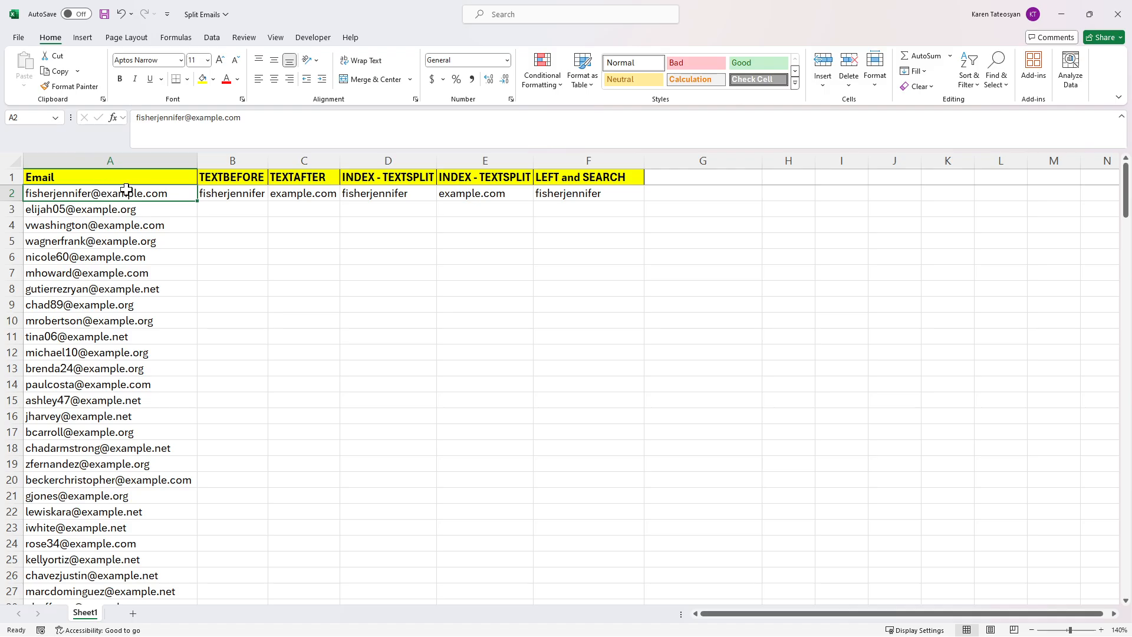
Step: Build =RIGHT(A2,LEN(A2)-SEARCH("@",A2,1)) in G2, returning example.com
{"action": "left_click", "coordinate": [681, 193]}
{"action": "type", "text": "=search(\""}
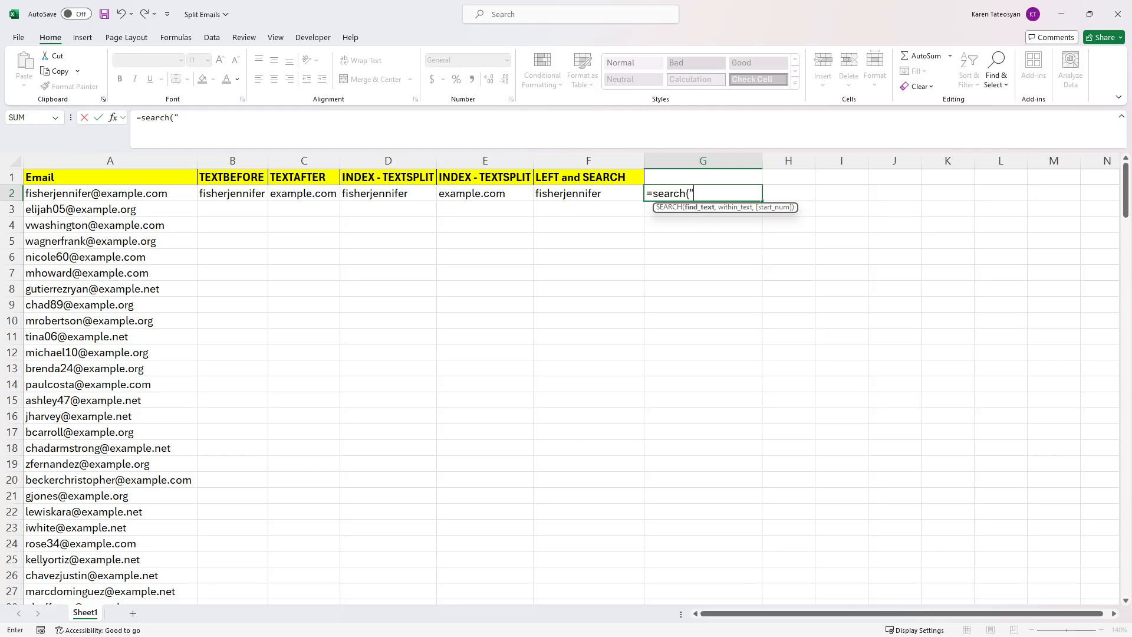
{"action": "type", "text": "@\",a"}
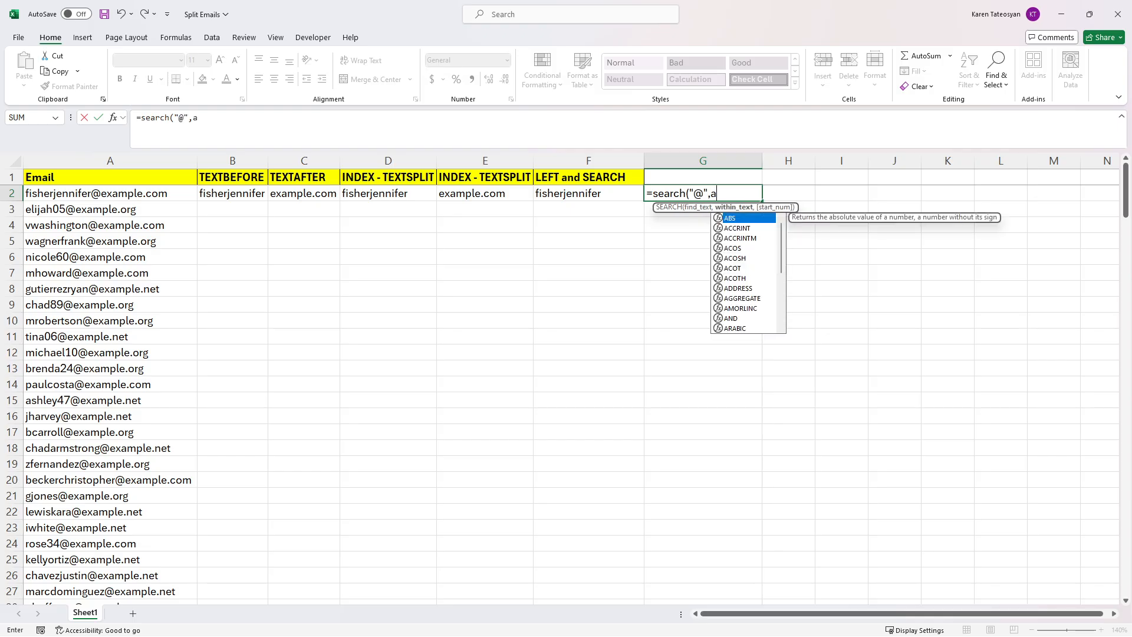
{"action": "type", "text": "2,1)"}
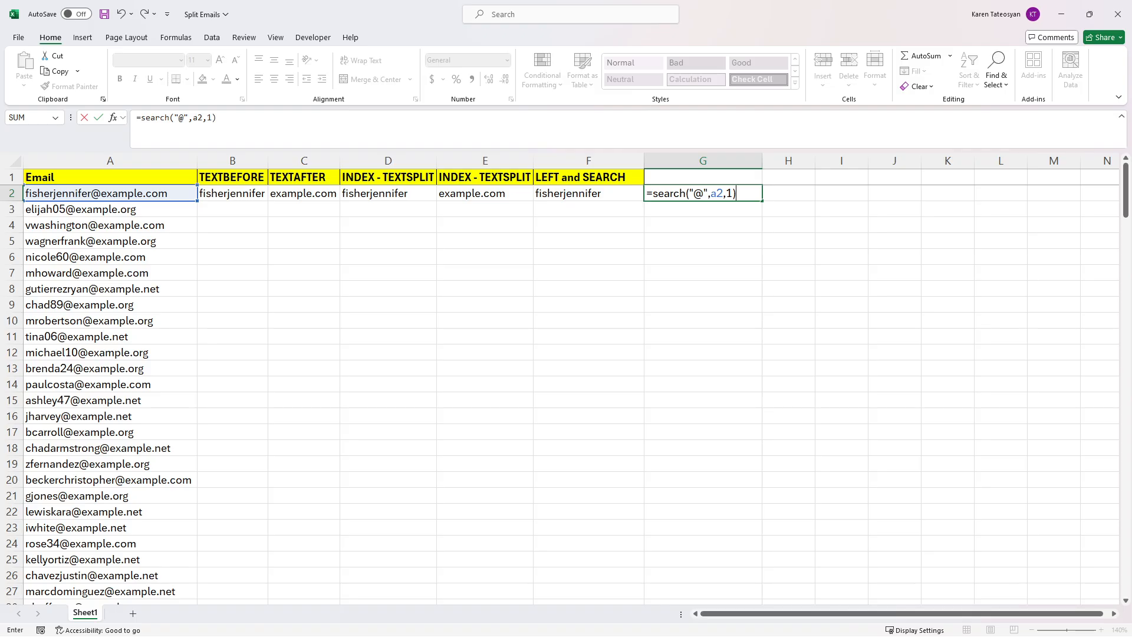
{"action": "left_click", "coordinate": [140, 118]}
{"action": "type", "text": "len(a2)"}
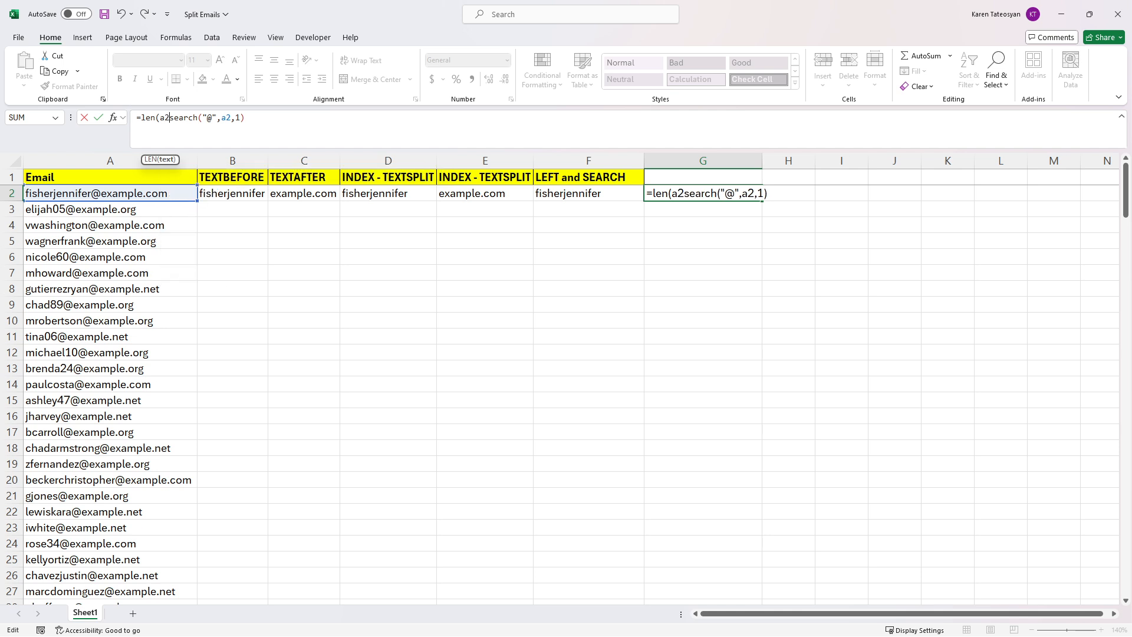
{"action": "type", "text": "-"}
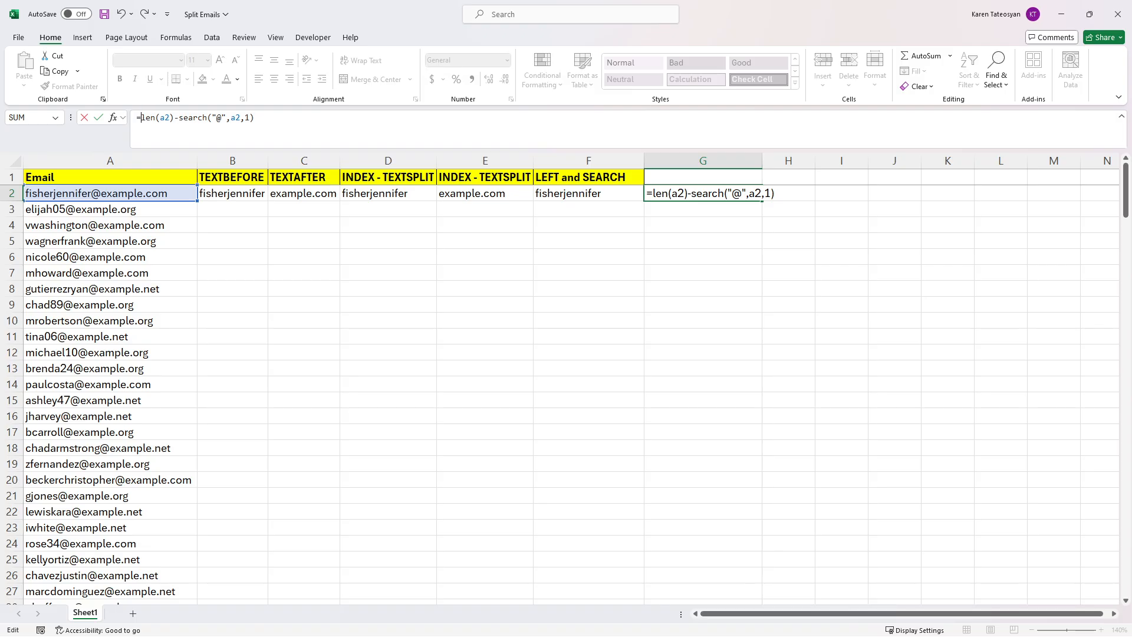
{"action": "type", "text": "right"}
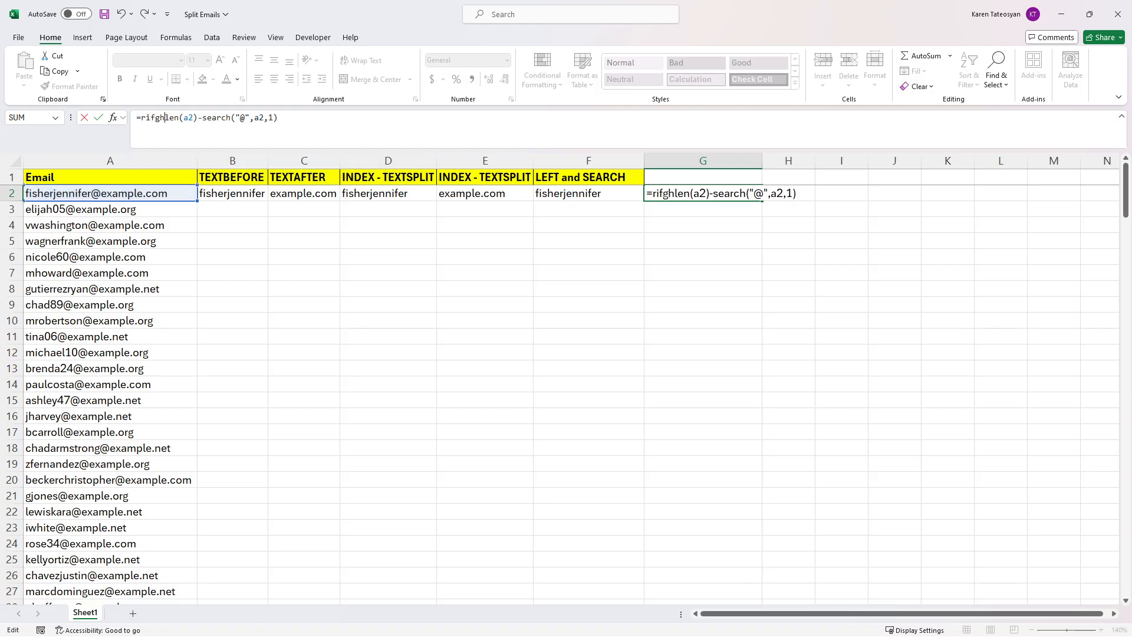
{"action": "type", "text": "(a2,len(a2"}
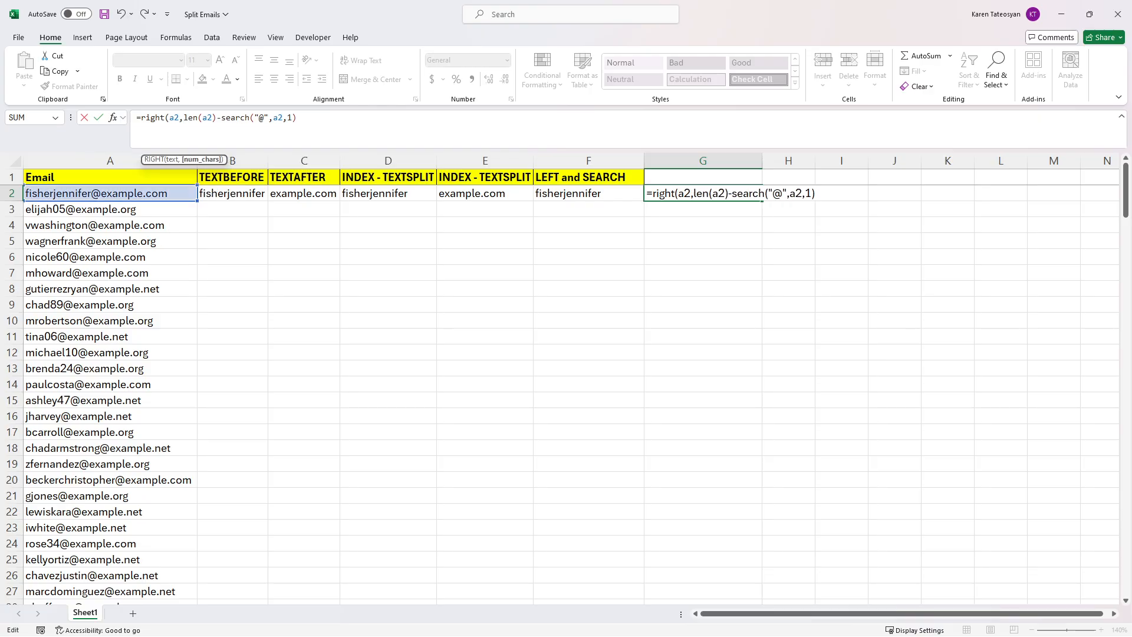
{"action": "type", "text": ")"}
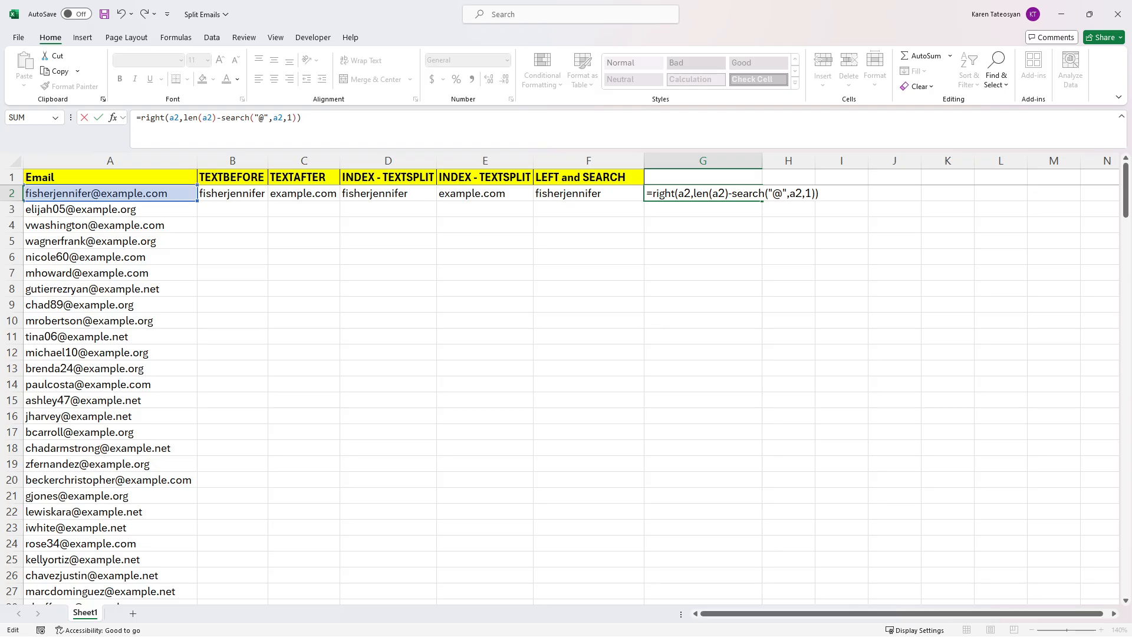
{"action": "key", "text": "ctrl+Return"}
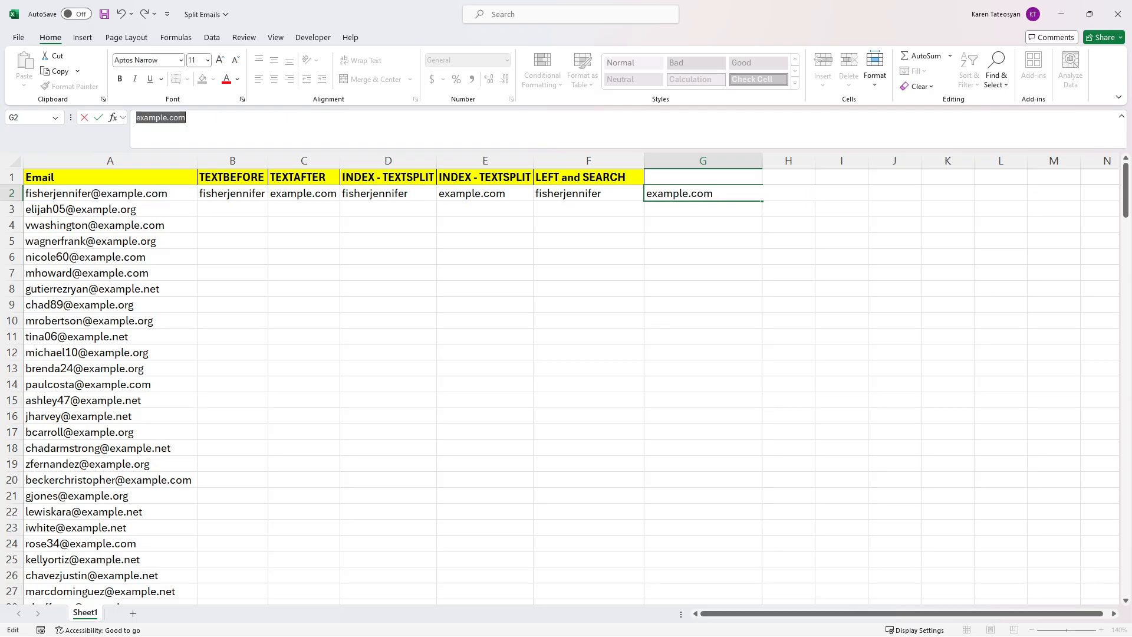
{"action": "key", "text": "ctrl+z"}
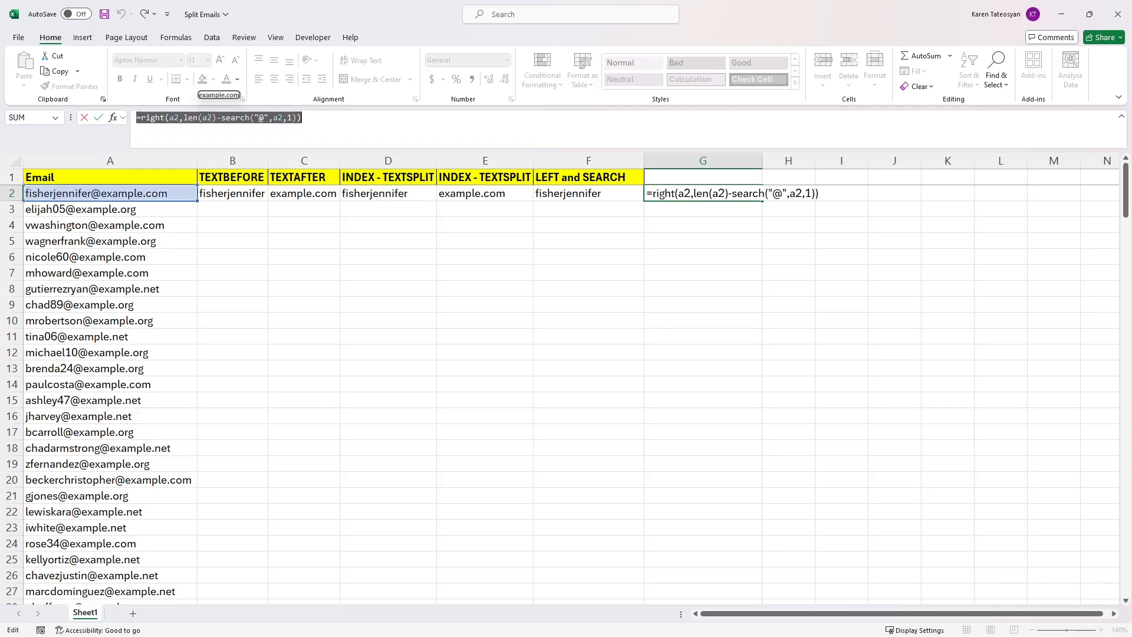
Step: Commit the G2 domain formula and title column G 'RIGHT, LEN, SEARCH'
{"action": "key", "text": "Return"}
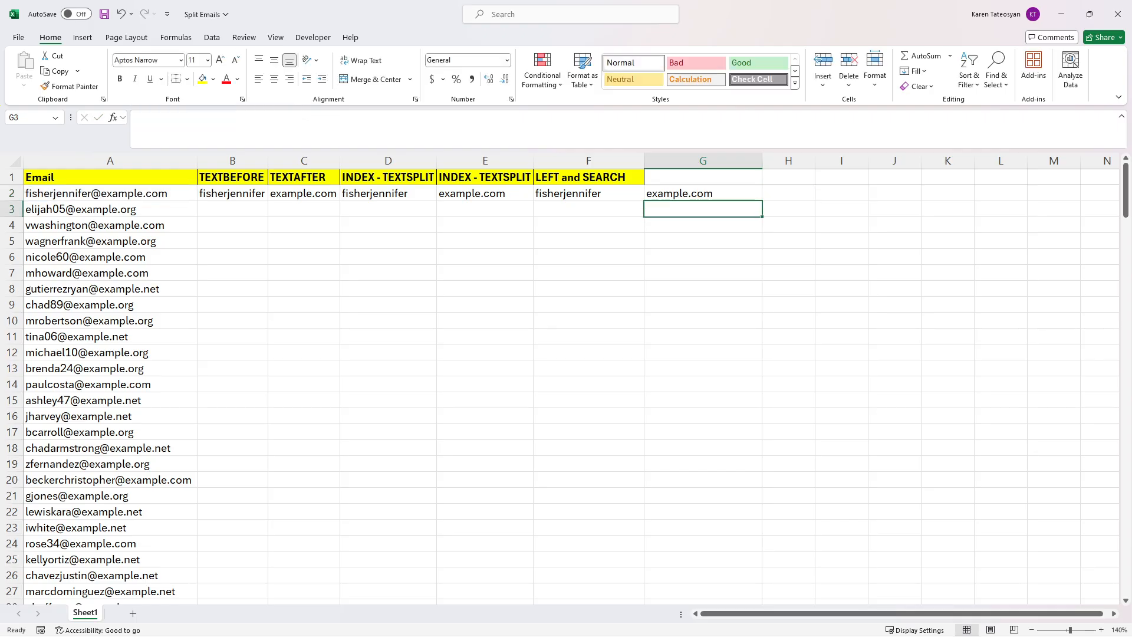
{"action": "left_click", "coordinate": [715, 175]}
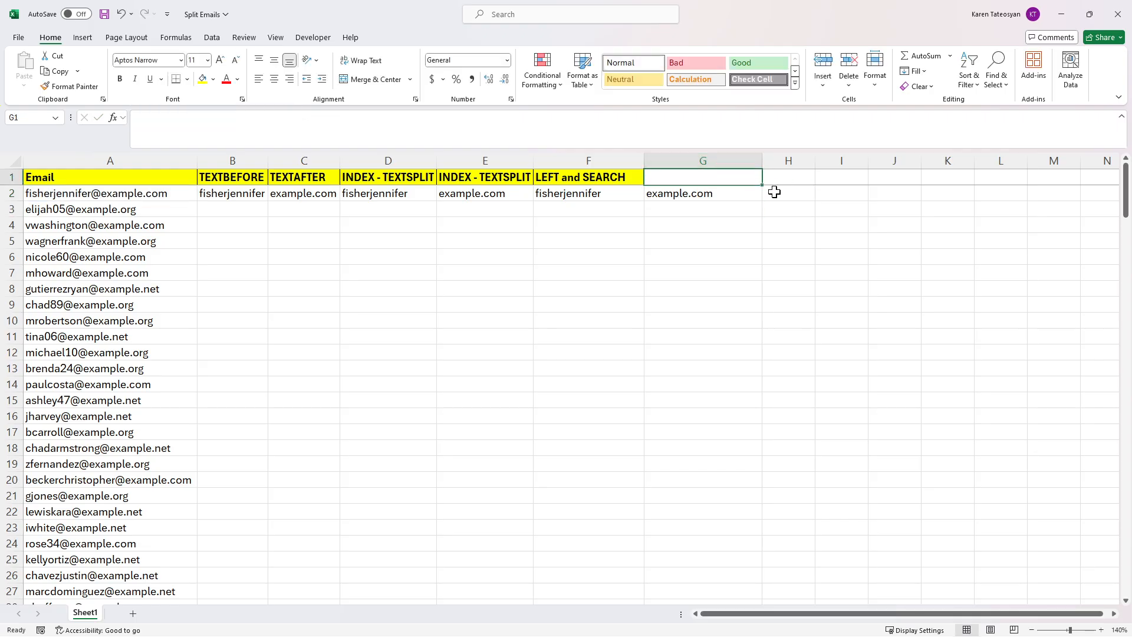
{"action": "type", "text": "RIGHT"}
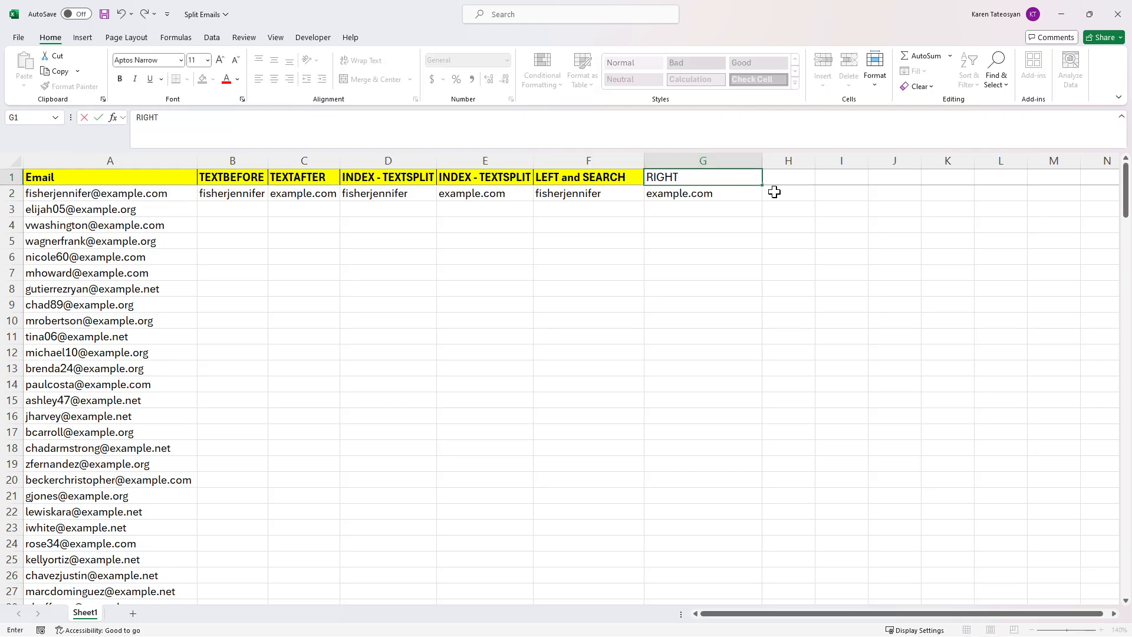
{"action": "type", "text": ", LEN, SEARCH"}
{"action": "key", "text": "Tab"}
Step: Fill the six formulas in B2:G2 down through row 201 and check the results
{"action": "left_click", "coordinate": [738, 190]}
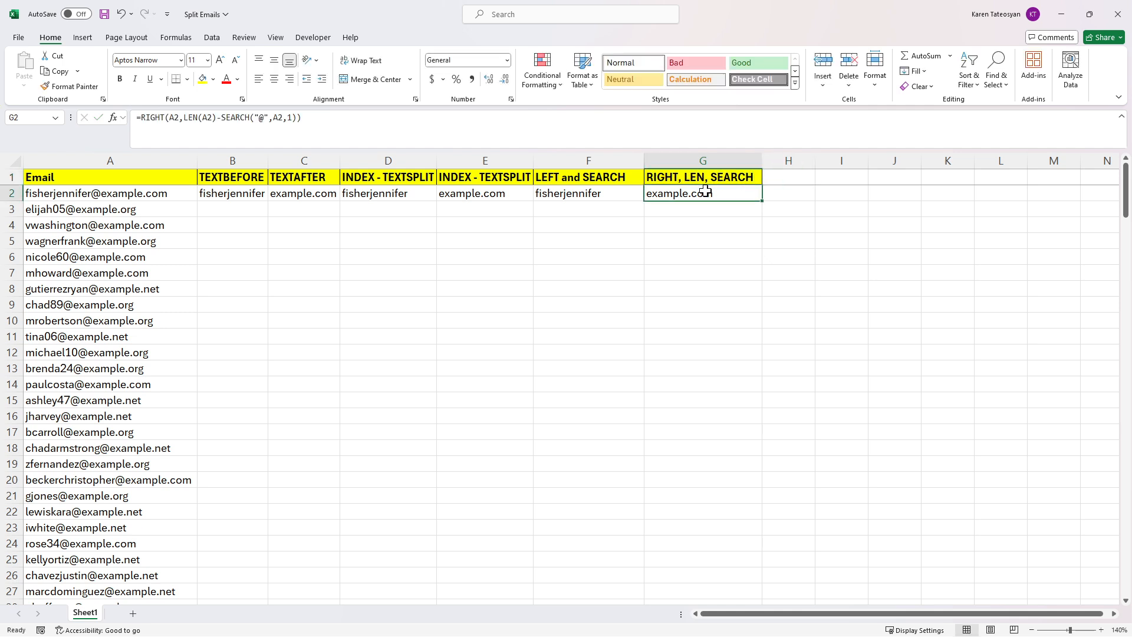
{"action": "left_click_drag", "start_coordinate": [247, 190], "coordinate": [714, 195]}
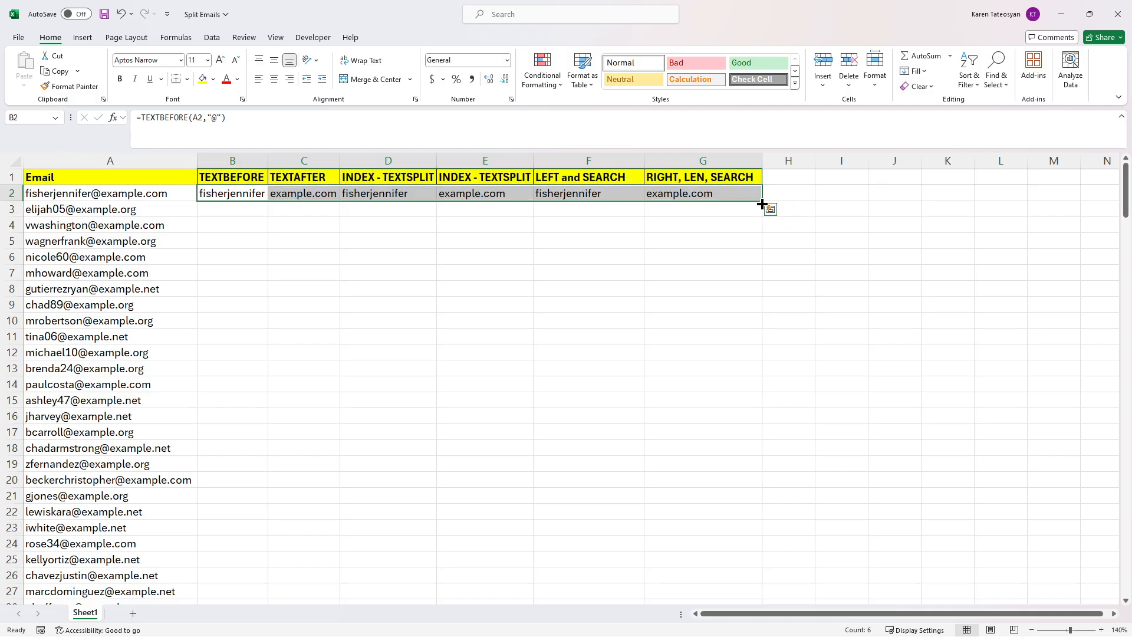
{"action": "double_click", "coordinate": [762, 203]}
{"action": "scroll", "coordinate": [723, 260], "scroll_direction": "down", "scroll_amount": 17}
{"action": "scroll", "coordinate": [722, 260], "scroll_direction": "down", "scroll_amount": 20}
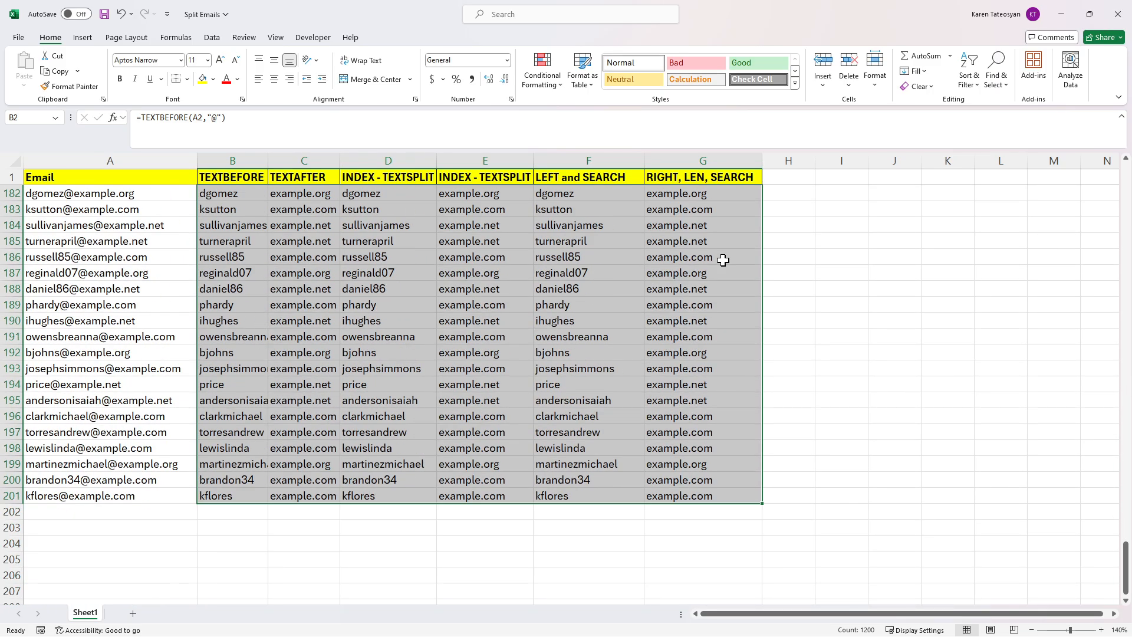
{"action": "scroll", "coordinate": [723, 260], "scroll_direction": "up", "scroll_amount": 20}
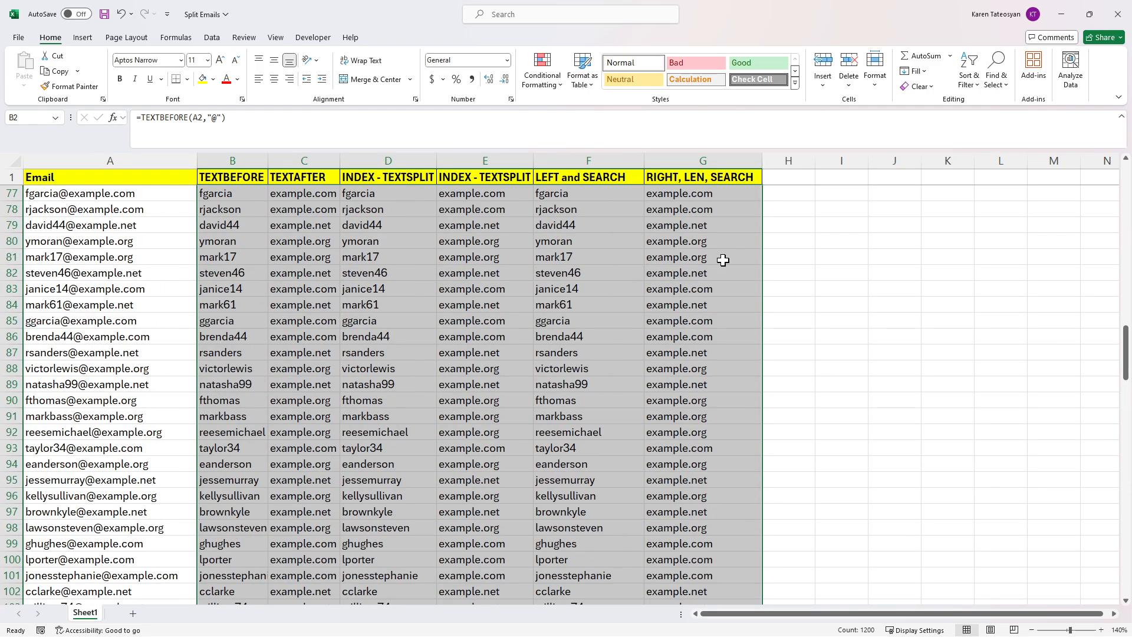
{"action": "scroll", "coordinate": [722, 260], "scroll_direction": "up", "scroll_amount": 8}
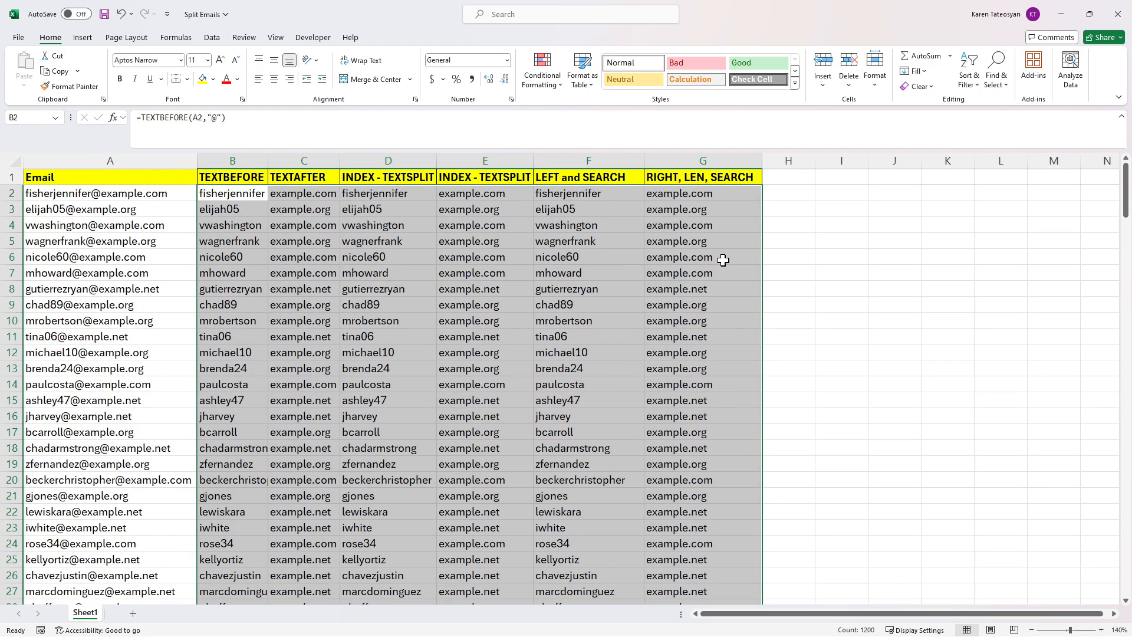
{"action": "left_click", "coordinate": [778, 269]}
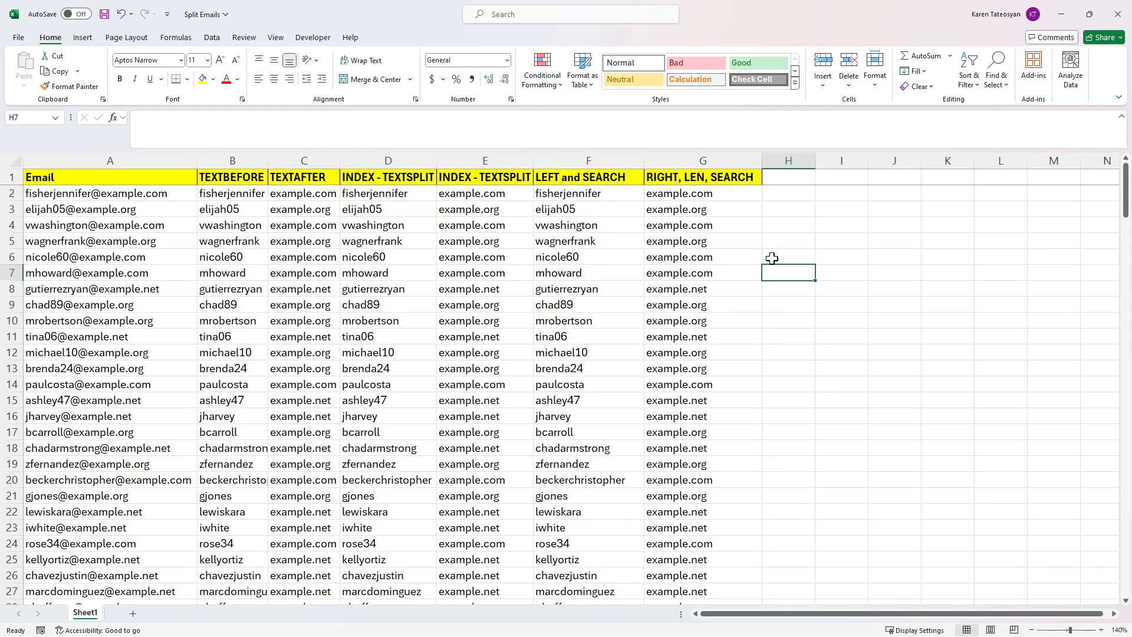
Step: Add headers 'VBA - username' in H1 and 'VBA - domain' in I1
{"action": "left_click", "coordinate": [778, 180]}
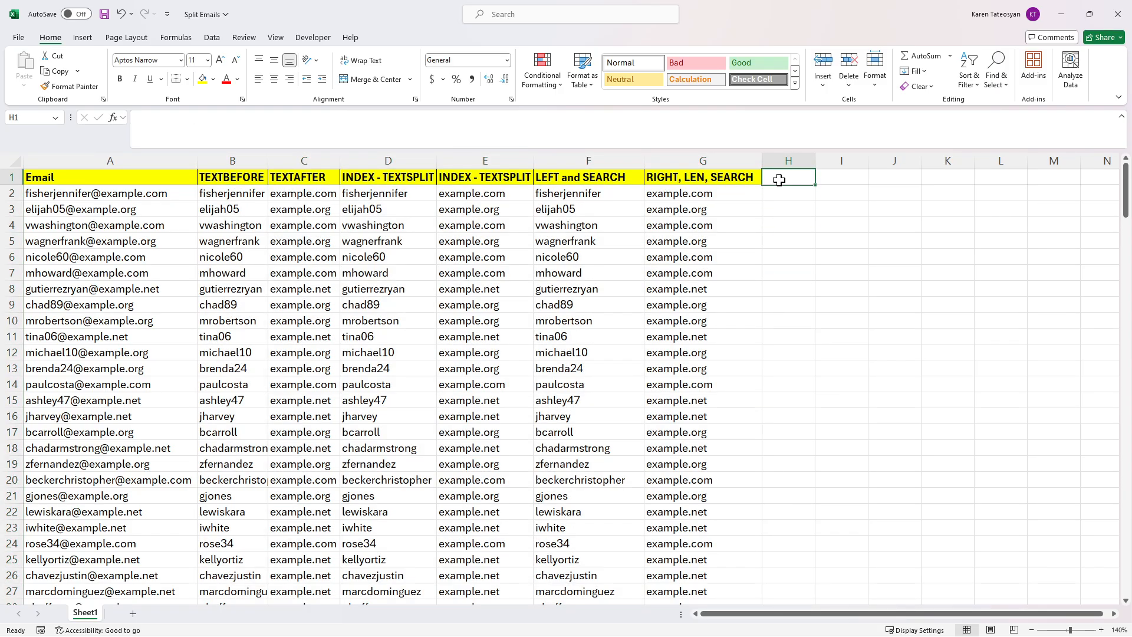
{"action": "type", "text": "VBA"}
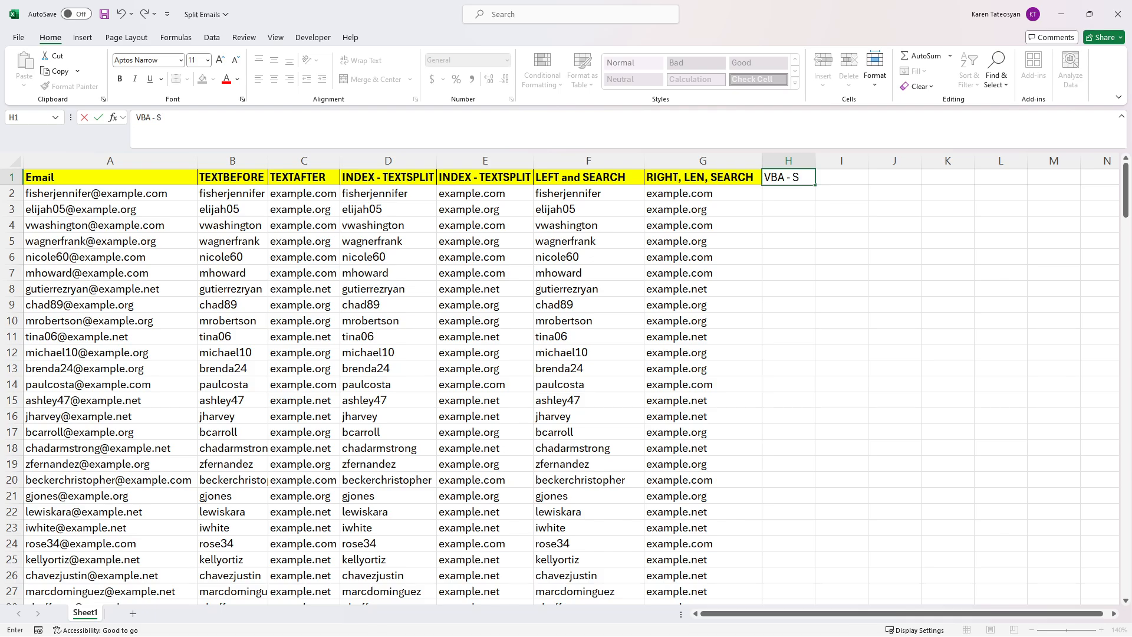
{"action": "type", "text": " - username"}
{"action": "key", "text": "Tab"}
{"action": "type", "text": "VBA - doma"}
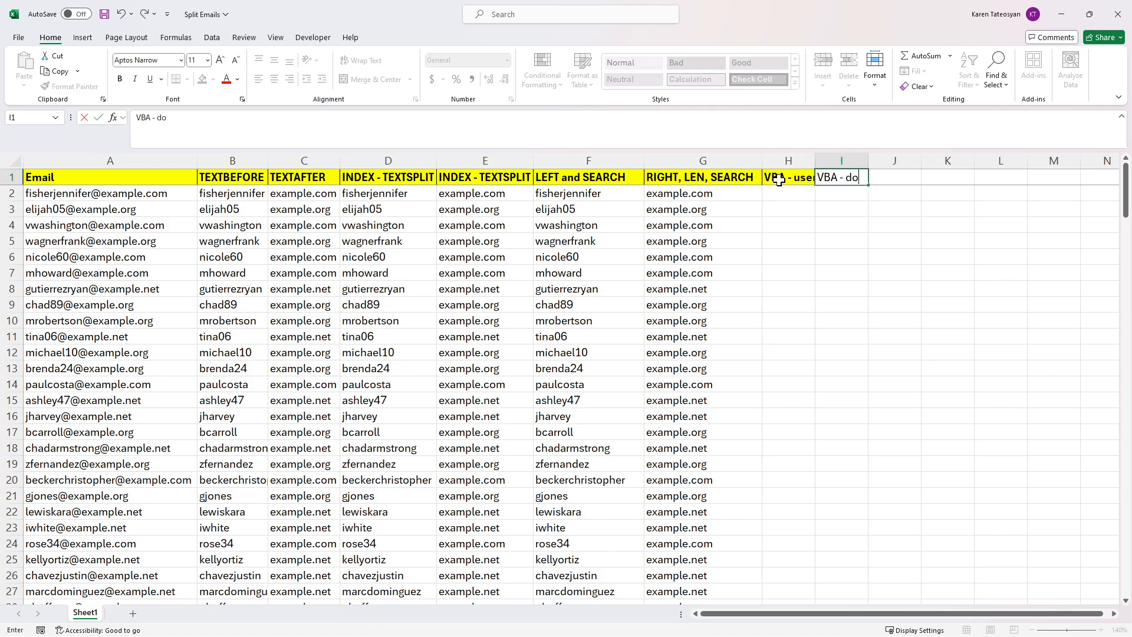
{"action": "key", "text": "Tab"}
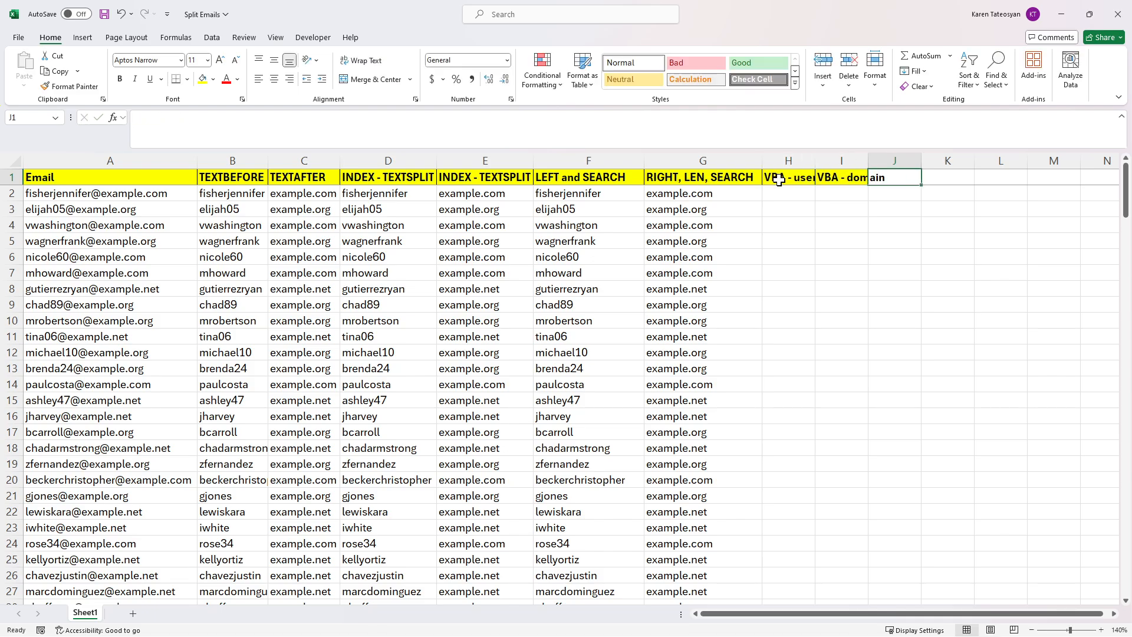
{"action": "left_click", "coordinate": [800, 210]}
Step: Autofit columns H and I to fit their new headings
{"action": "double_click", "coordinate": [815, 161]}
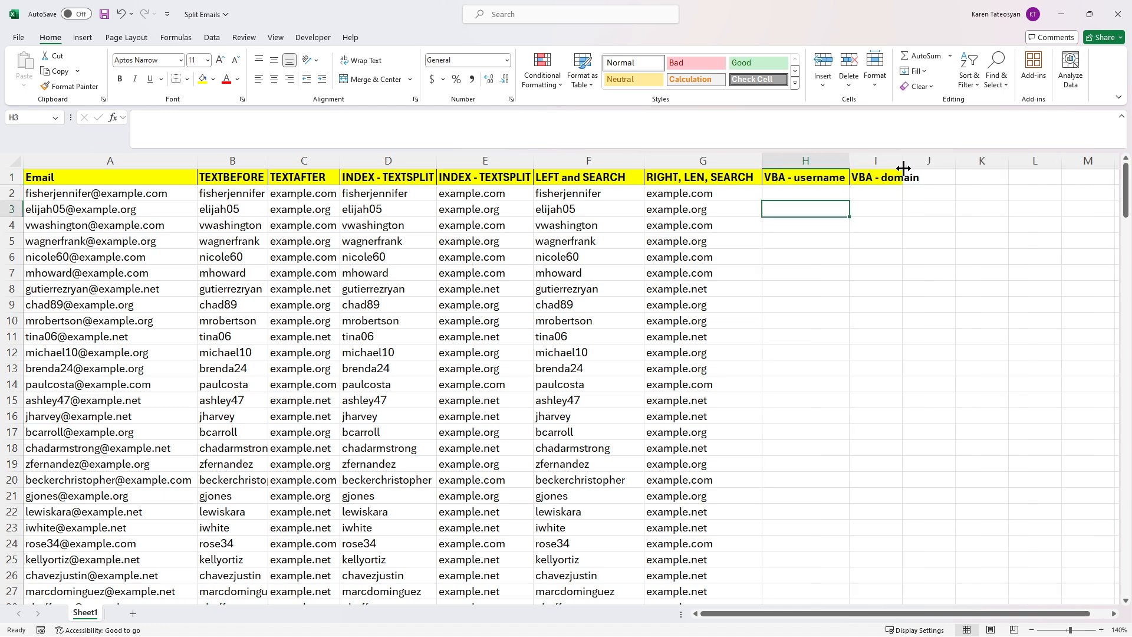
{"action": "double_click", "coordinate": [902, 160]}
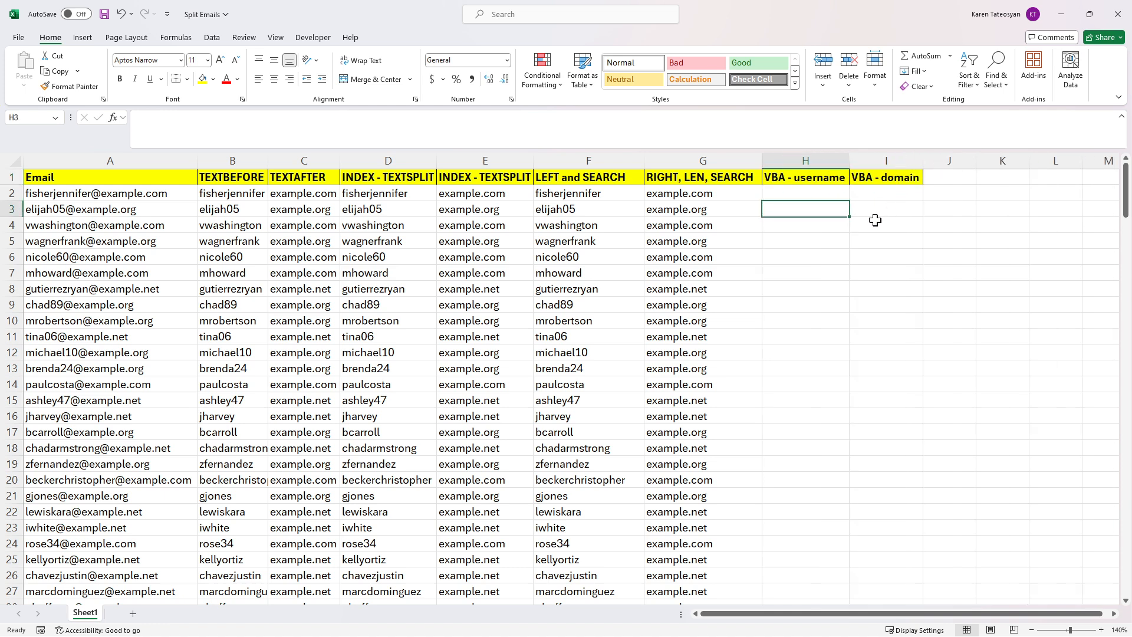
{"action": "left_click", "coordinate": [838, 193]}
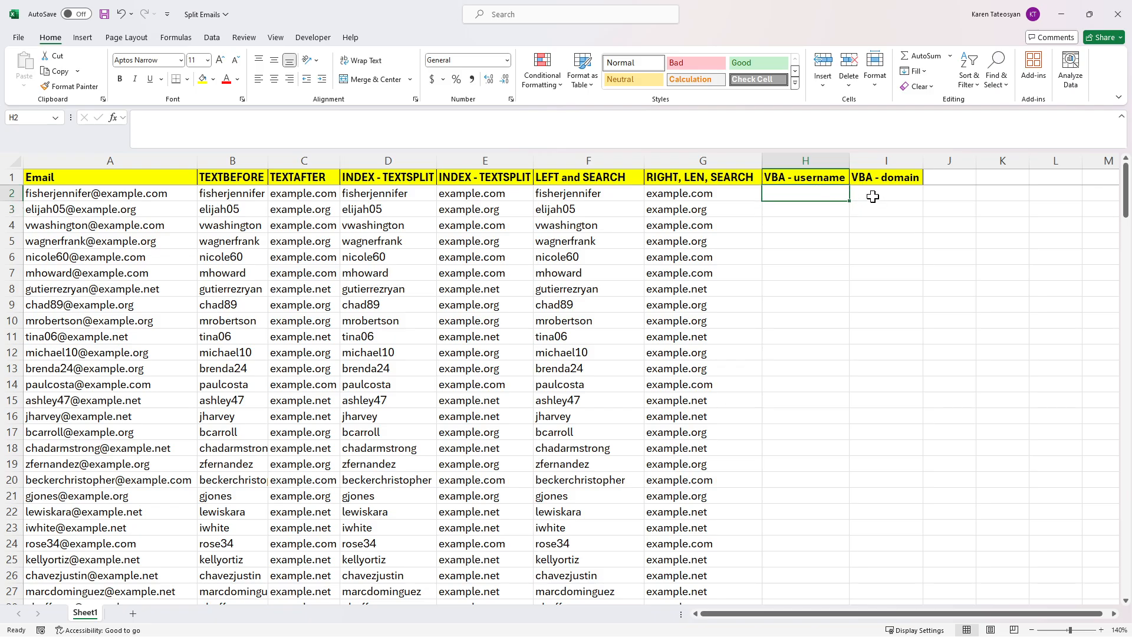